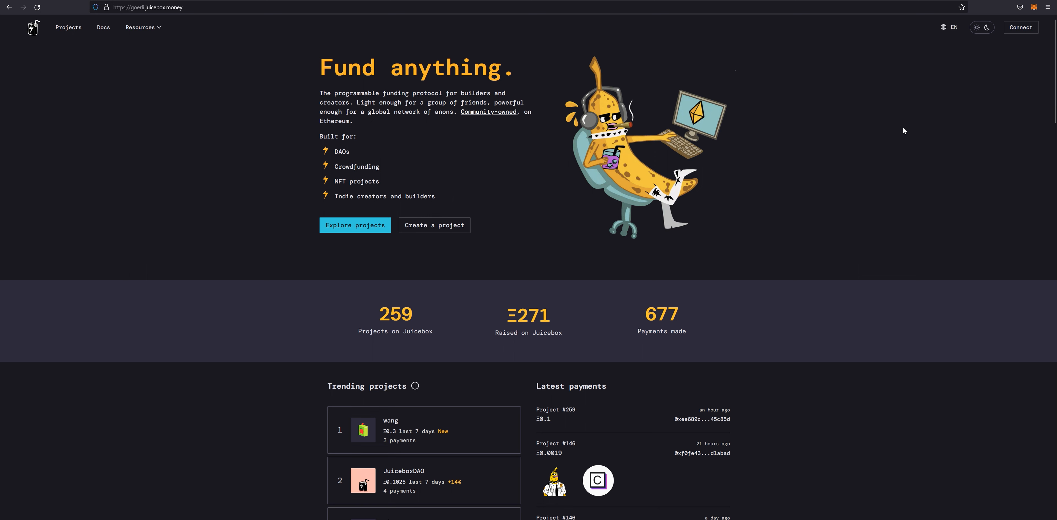
- Connect the MetaMask wallet from the header's Connect wallet list
left_click(1014, 27)
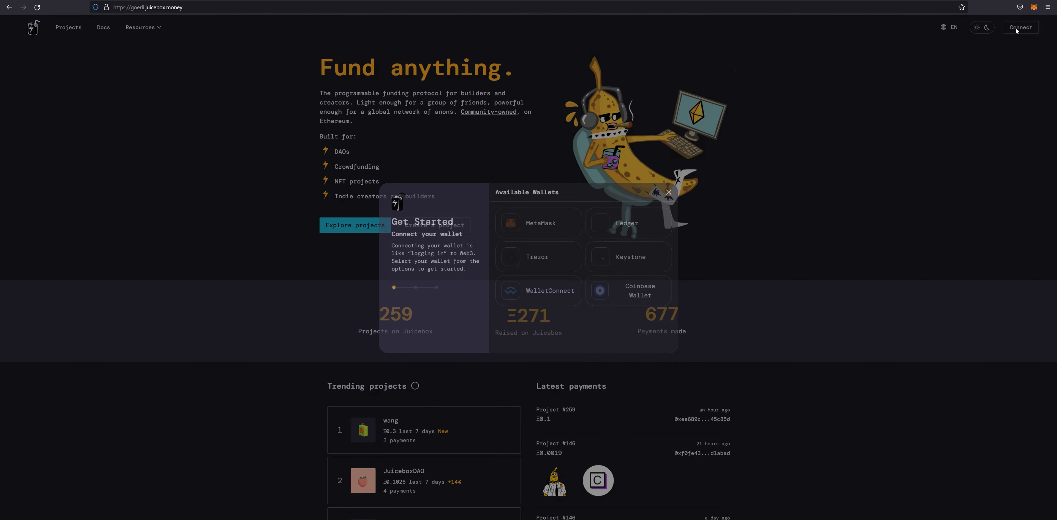
left_click(561, 226)
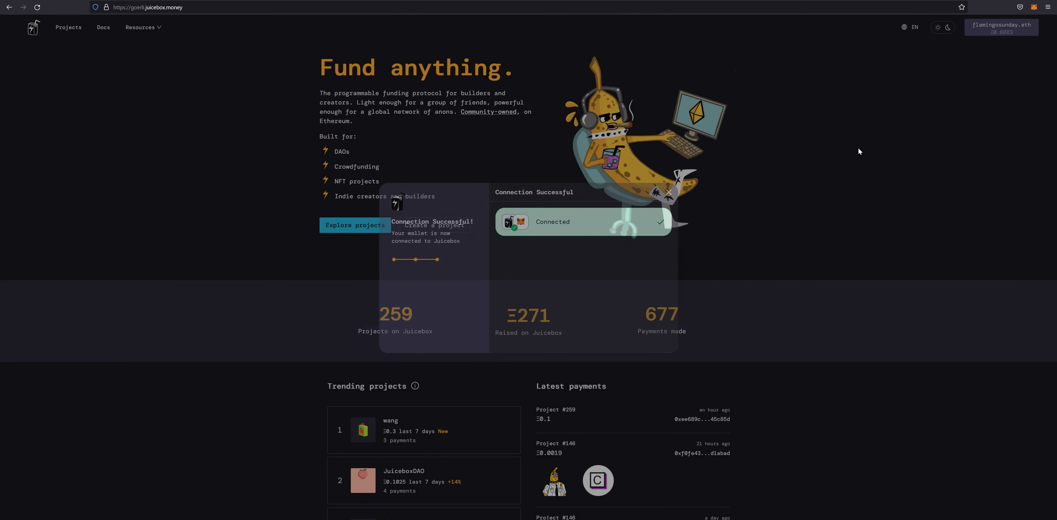
- Start a new project named Flamingo Sunday with a flamingo-enthusiasts description and logo.png as its logo
left_click(431, 225)
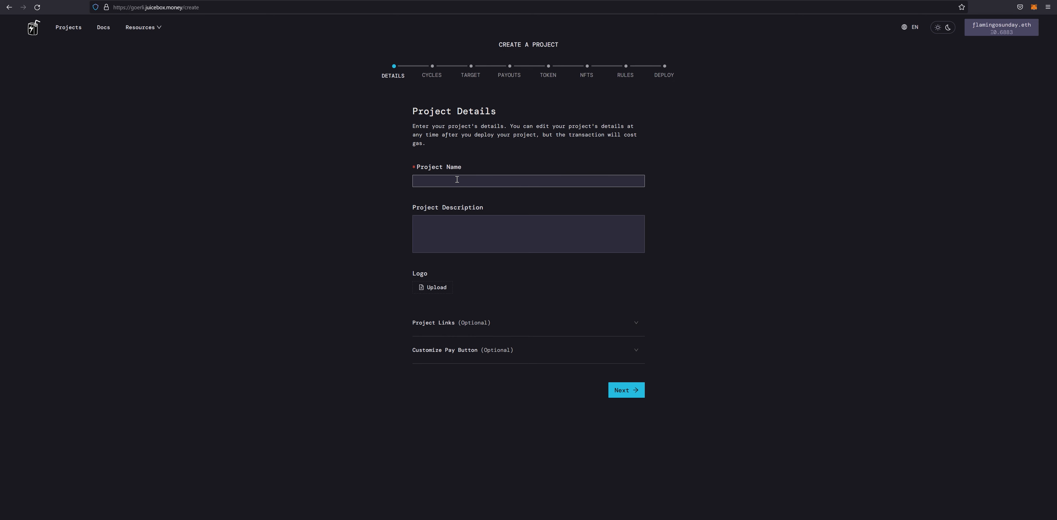
type("Flamingo Sunday")
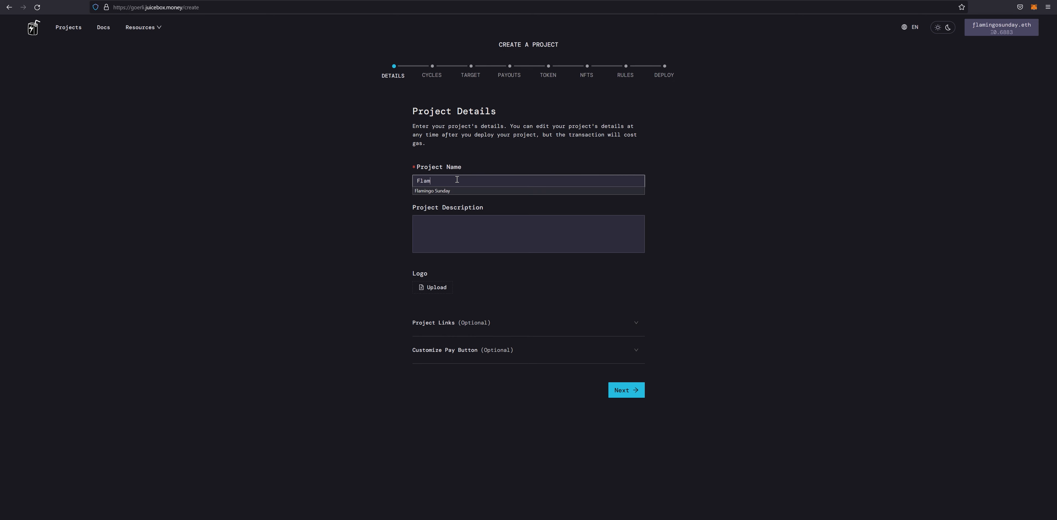
left_click(448, 219)
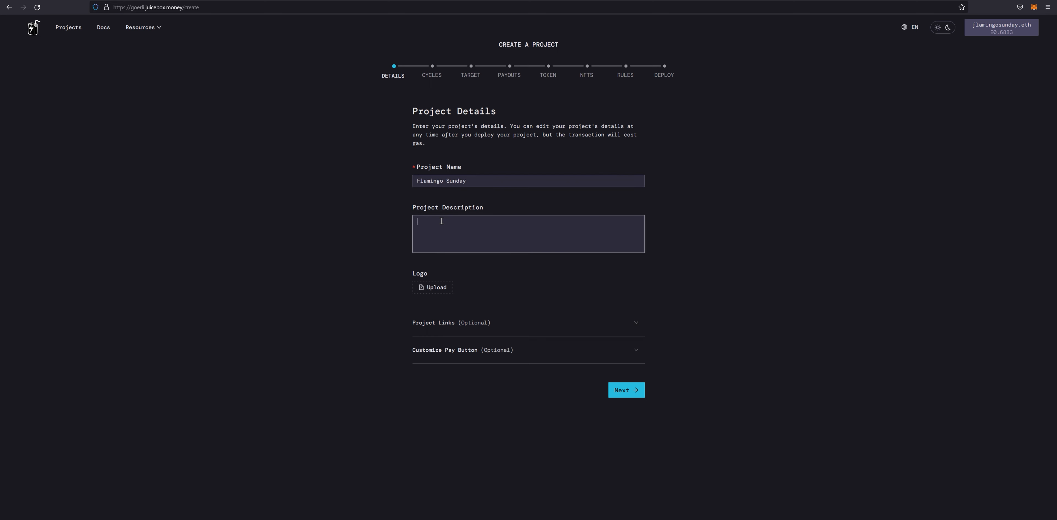
type("Flamingonfst")
key("BackSpace")
key("BackSpace")
type("tsfor flamingo enthusiasts")
left_click(429, 290)
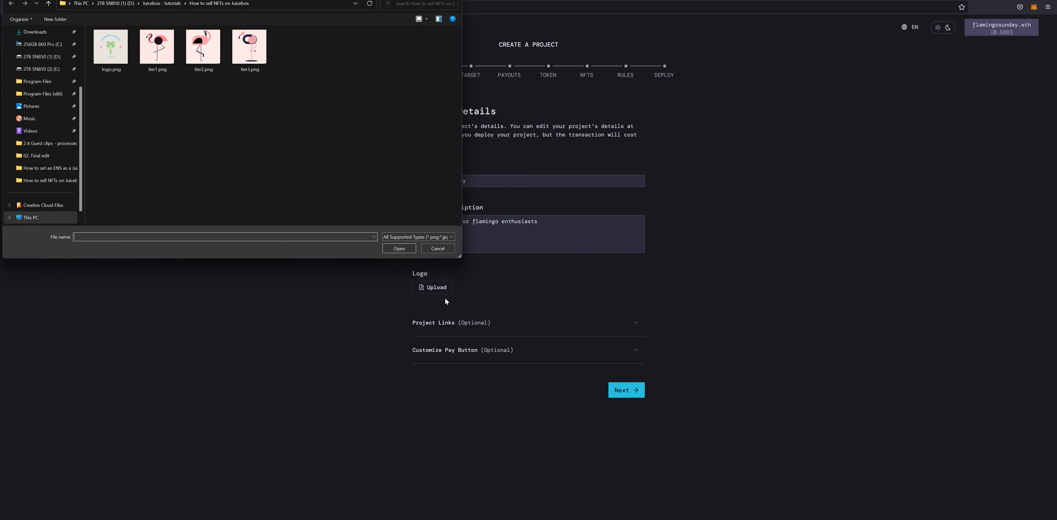
left_click(118, 56)
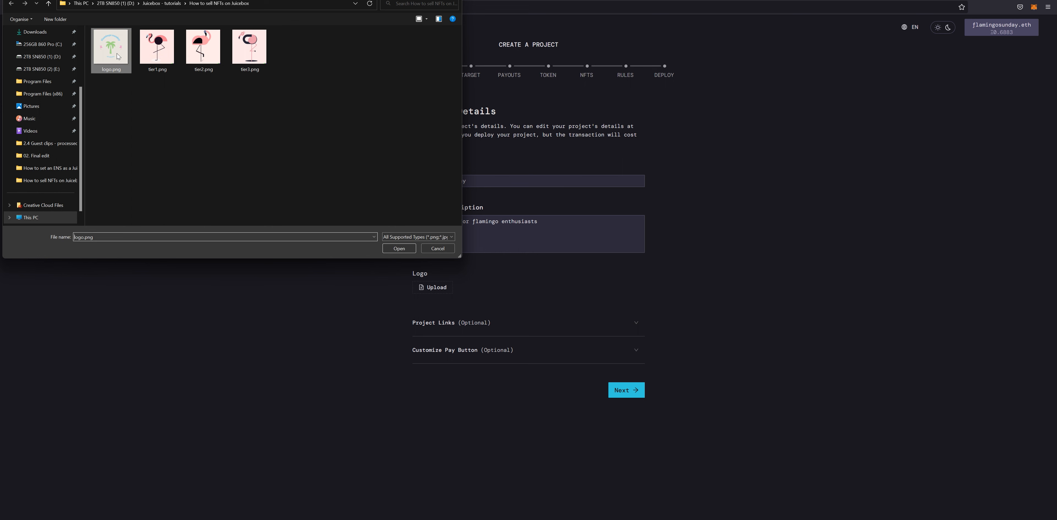
left_click(398, 248)
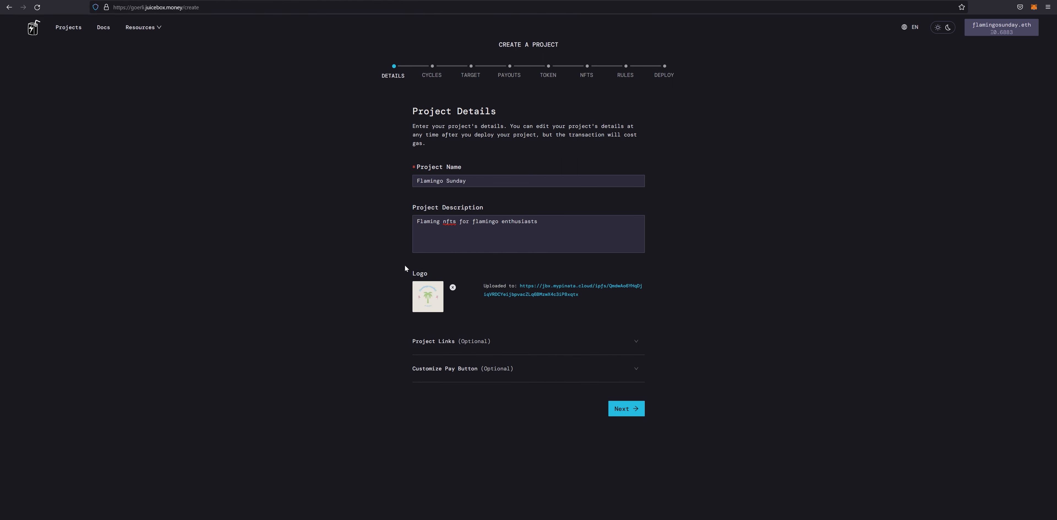
- Set the pay button text to 'We love flamingos!' and continue to Funding Cycles
left_click(552, 348)
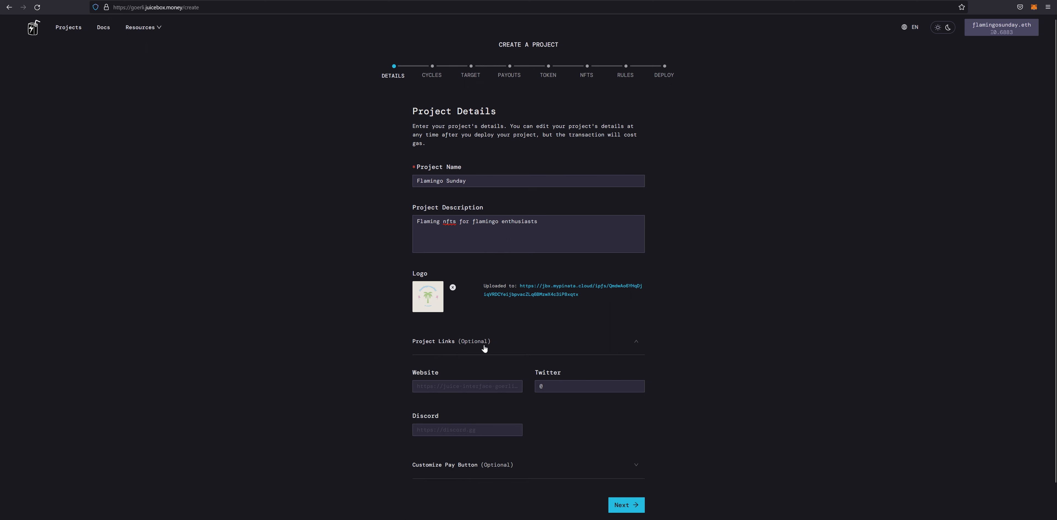
scroll(388, 357, "down", 1)
left_click(484, 432)
scroll(409, 410, "down", 3)
left_click(443, 363)
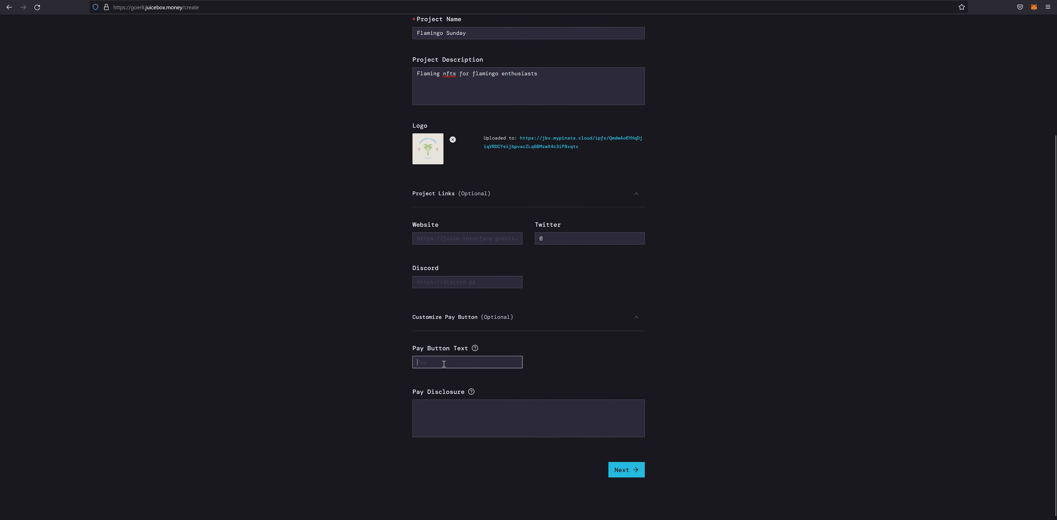
type("W")
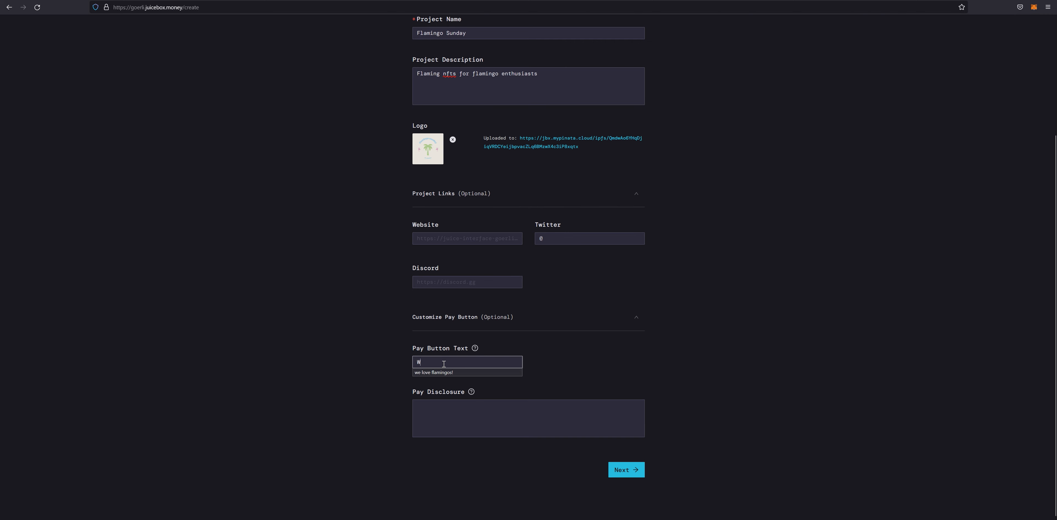
type("e love flamingos!")
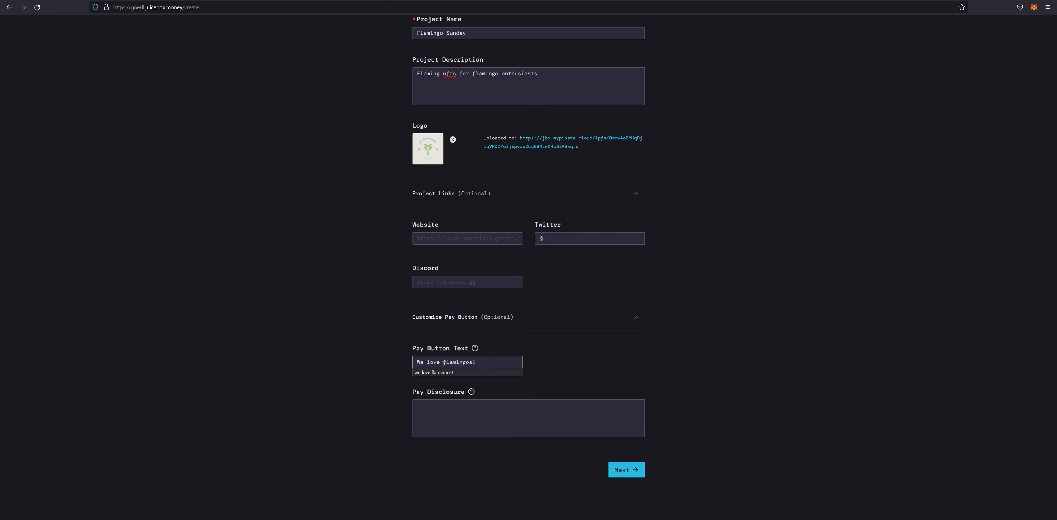
left_click(588, 355)
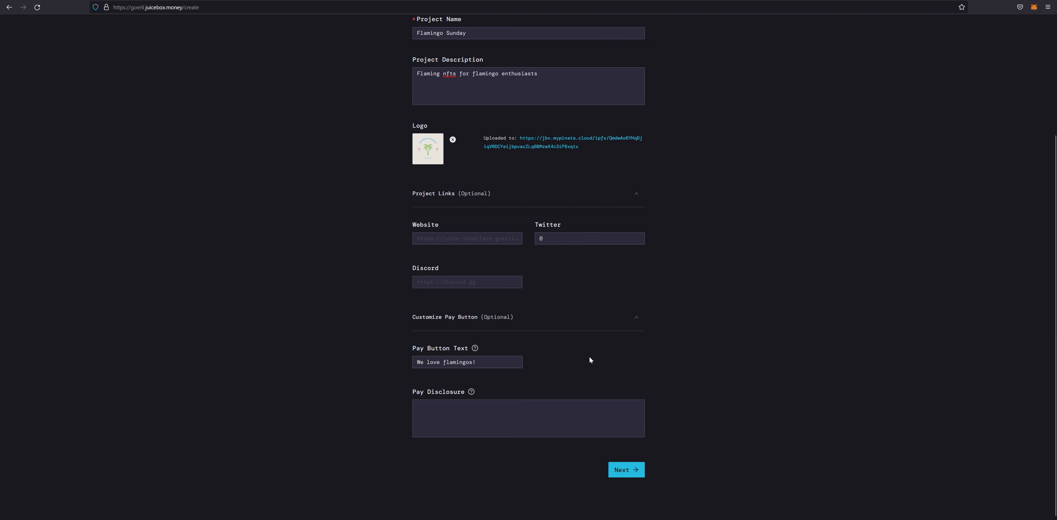
left_click(629, 474)
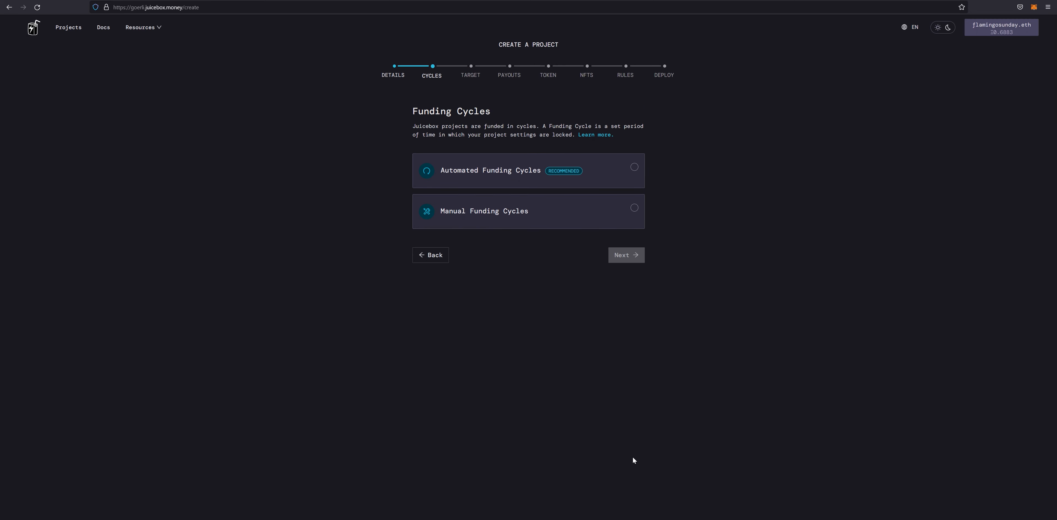
- Choose Automated 14-day funding cycles over Manual and proceed to the funding target step
mouse_move(580, 177)
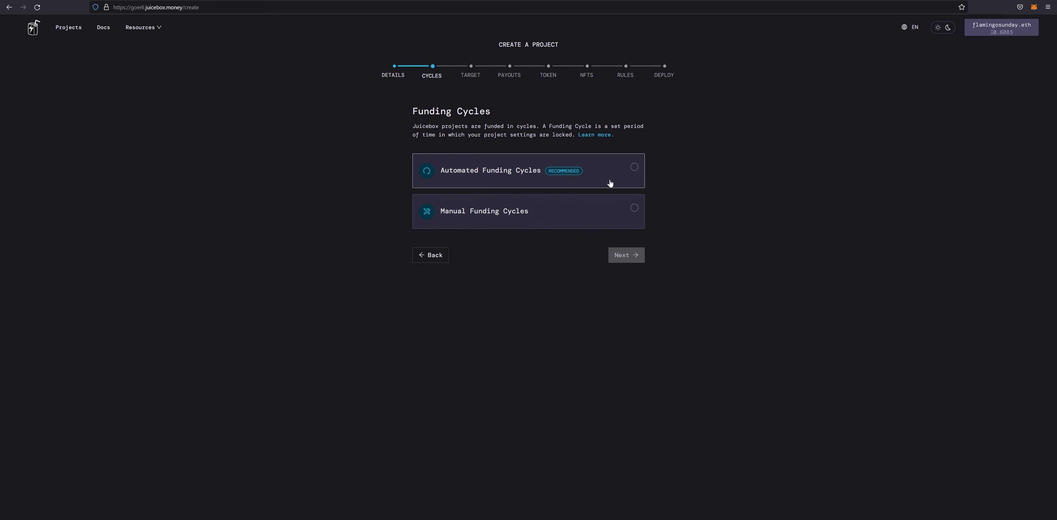
left_click(634, 168)
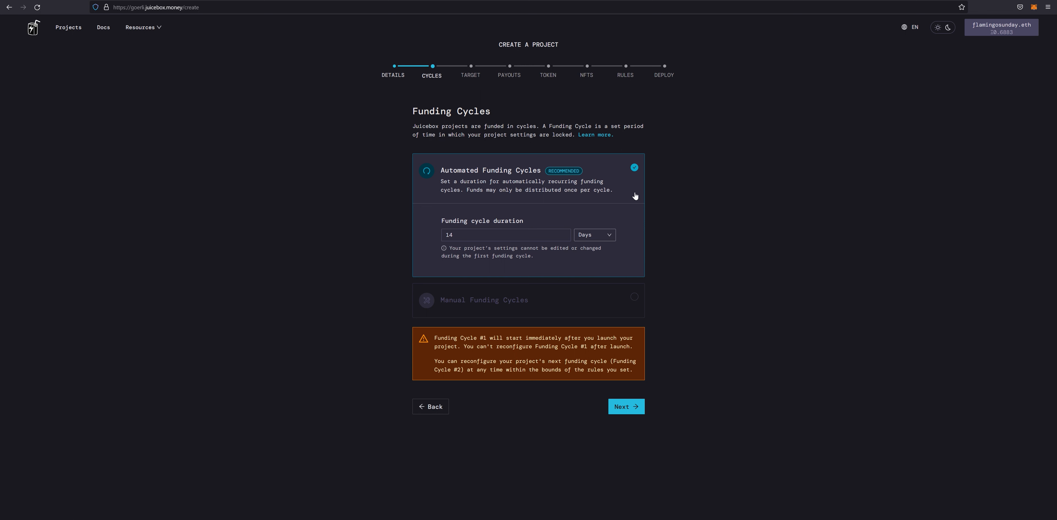
left_click(634, 298)
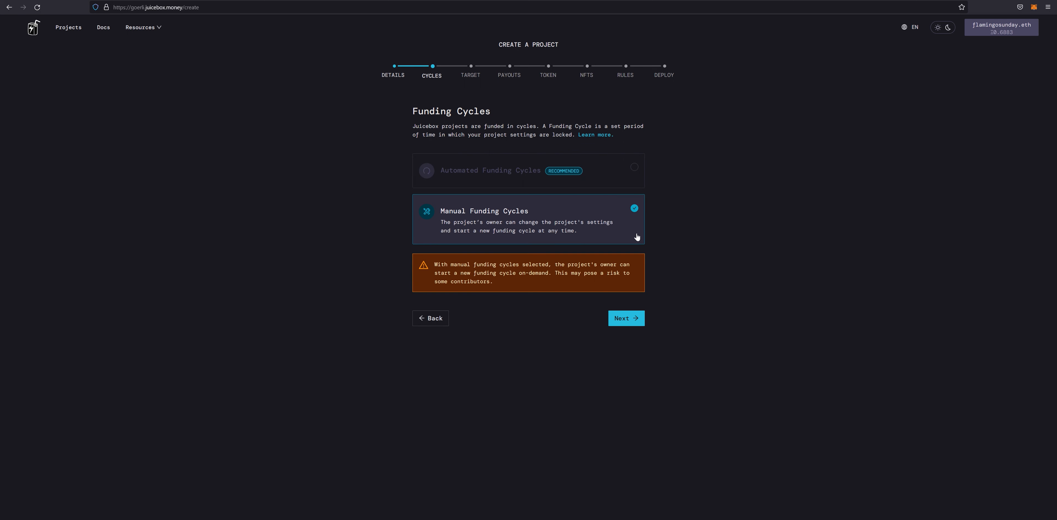
left_click(635, 171)
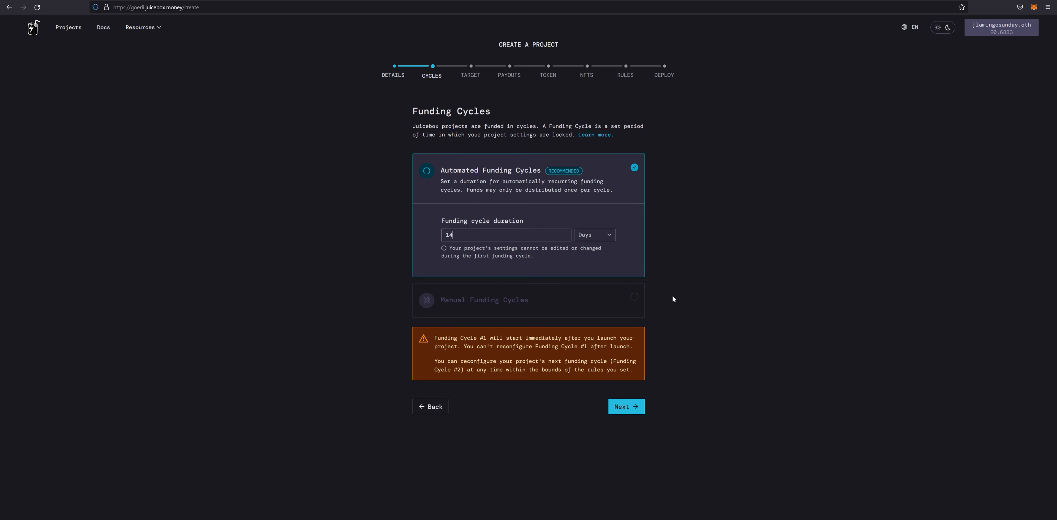
left_click(632, 406)
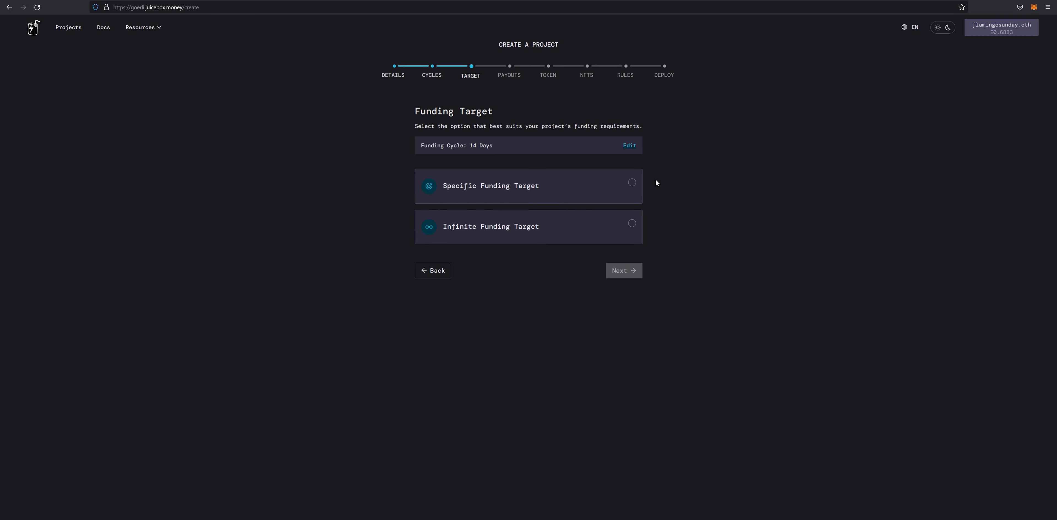
- Choose a Specific funding target of 10000 USD rather than Infinite, then advance to Payouts
left_click(632, 183)
left_click(539, 250)
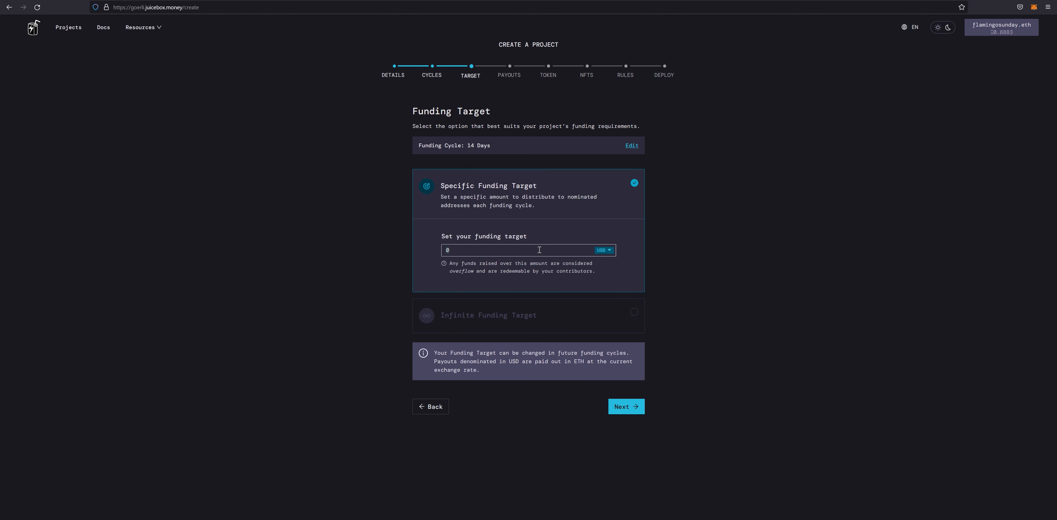
type("10000")
left_click(551, 223)
left_click(563, 195)
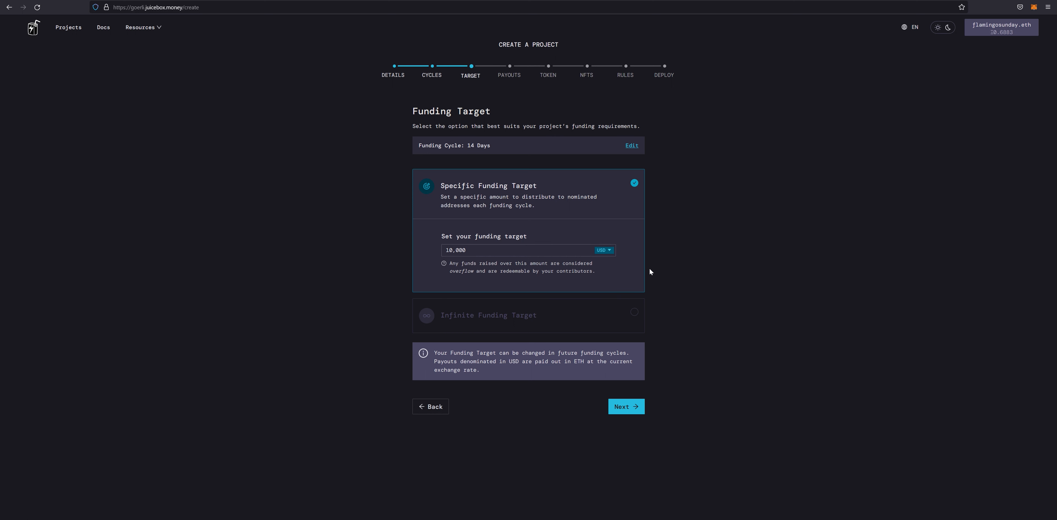
left_click(634, 313)
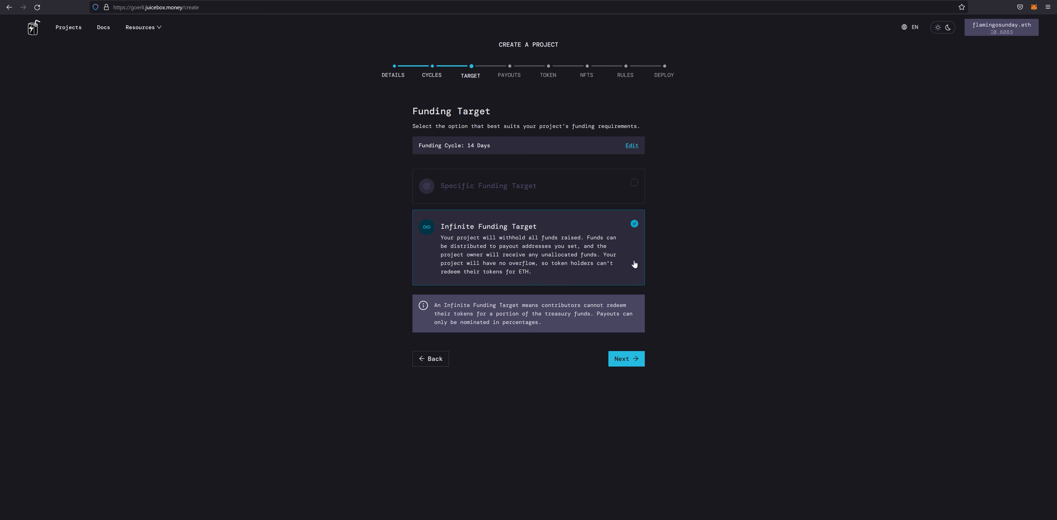
left_click(634, 184)
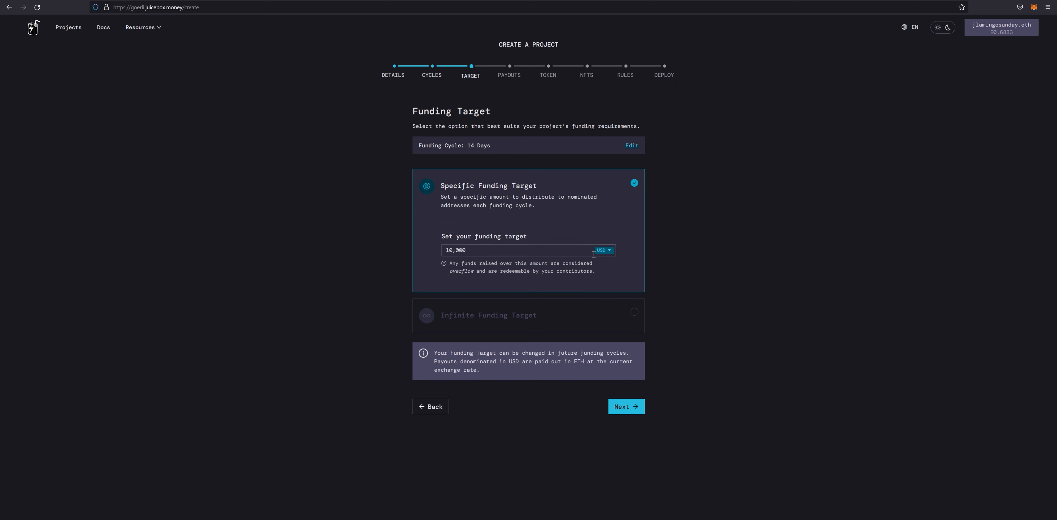
left_click(628, 408)
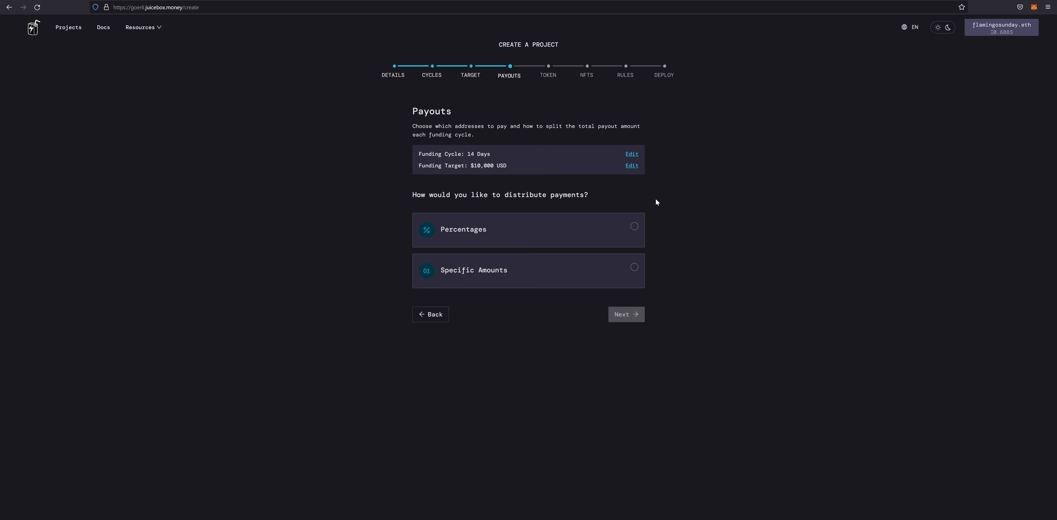
left_click(634, 228)
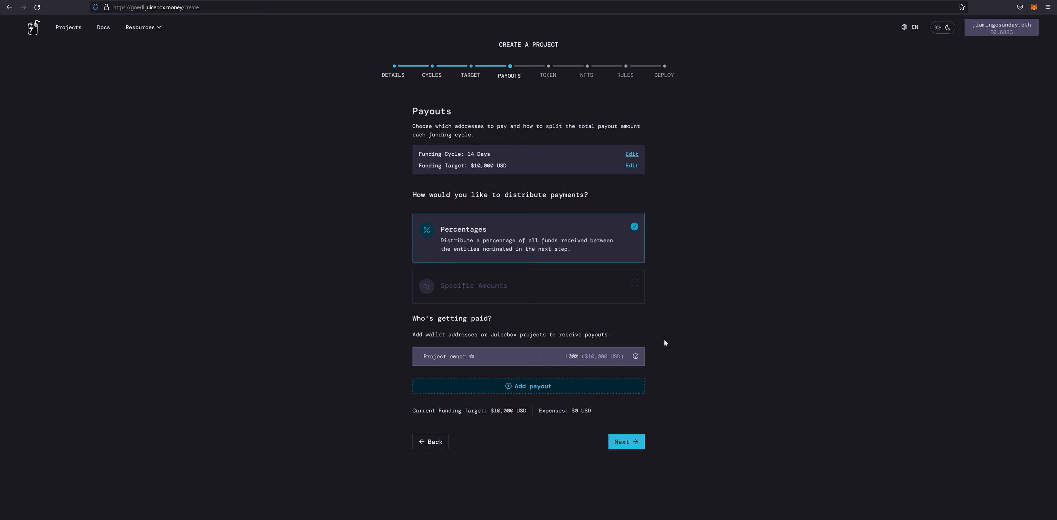
left_click(626, 289)
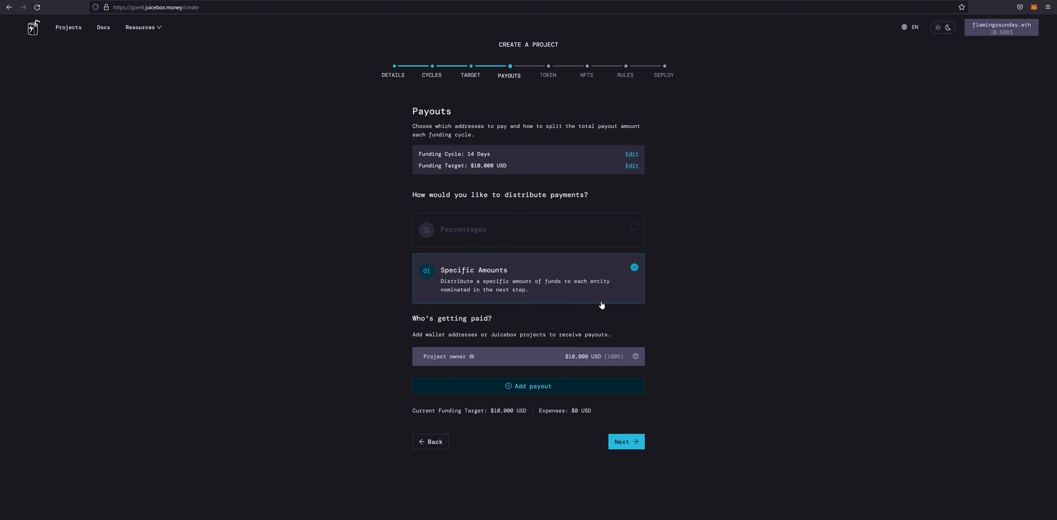
left_click(620, 237)
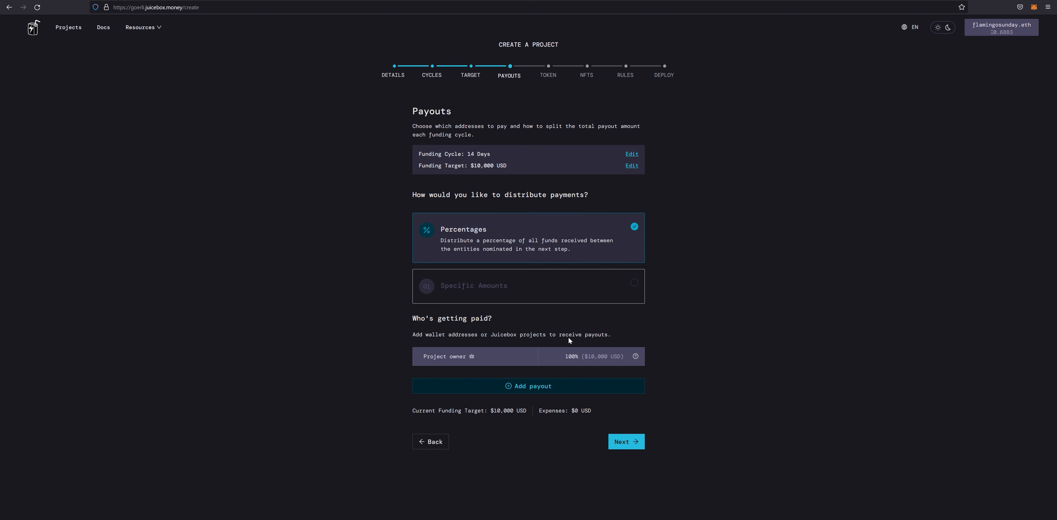
- Try a 25% payout to a recipient's ENS address, cancel it, and continue to the Token step
left_click(528, 388)
left_click(512, 133)
type("brileigh.eth")
left_click(593, 166)
type("25")
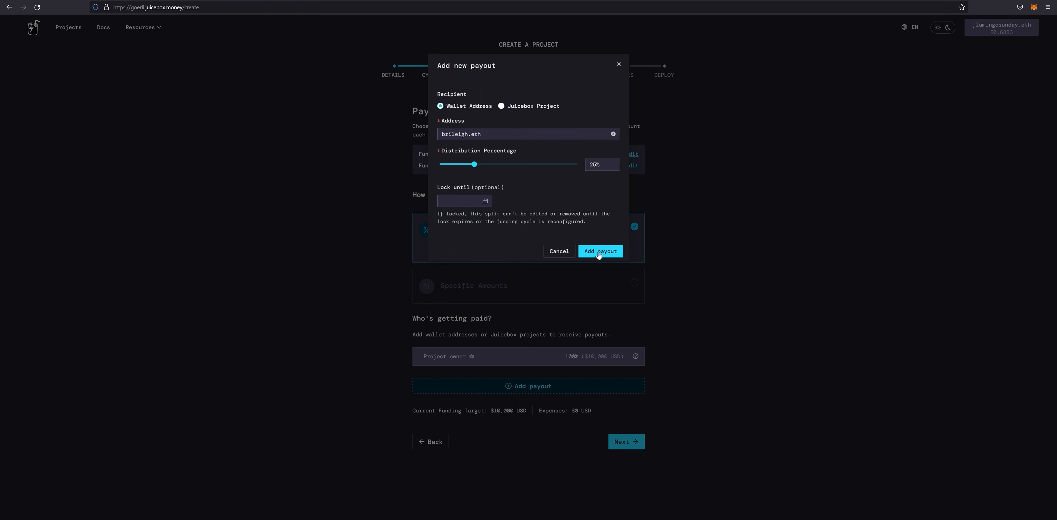
left_click(559, 252)
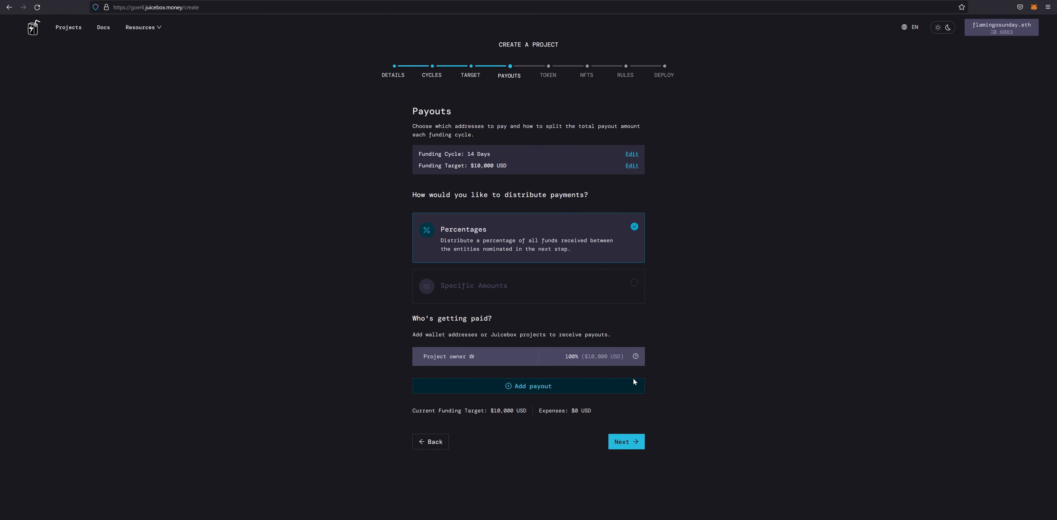
left_click(628, 441)
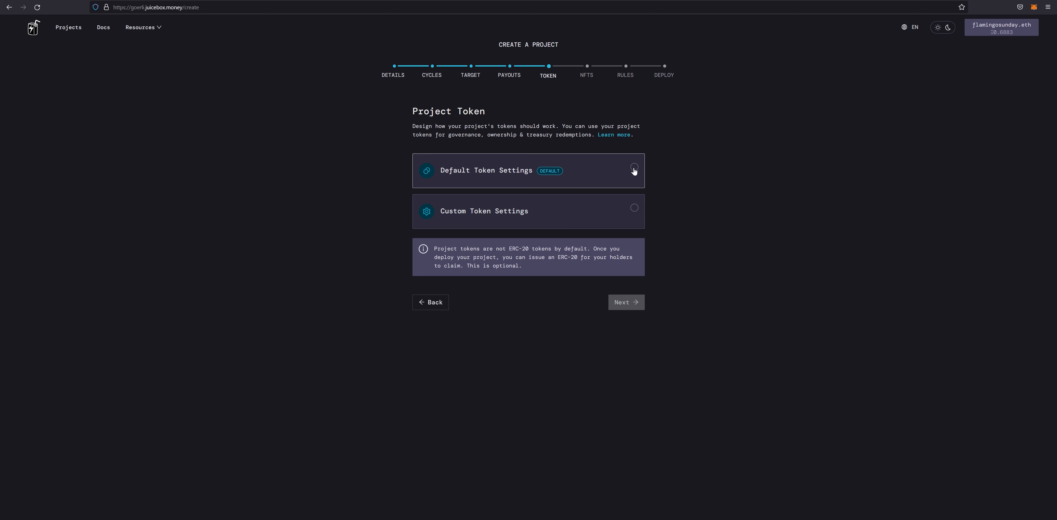
- Keep Default Token Settings, go to the NFTs step, and begin a new NFT's image upload
left_click(634, 168)
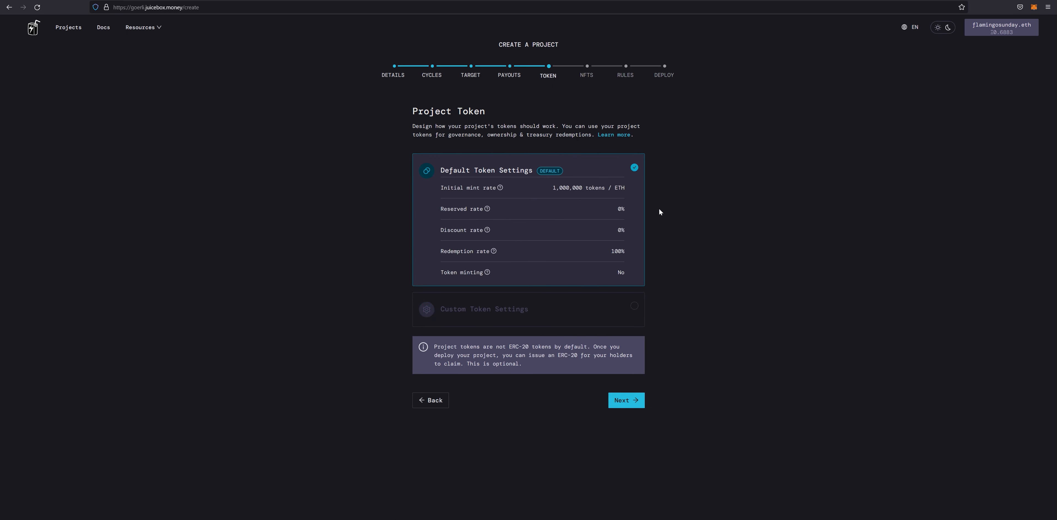
left_click(623, 404)
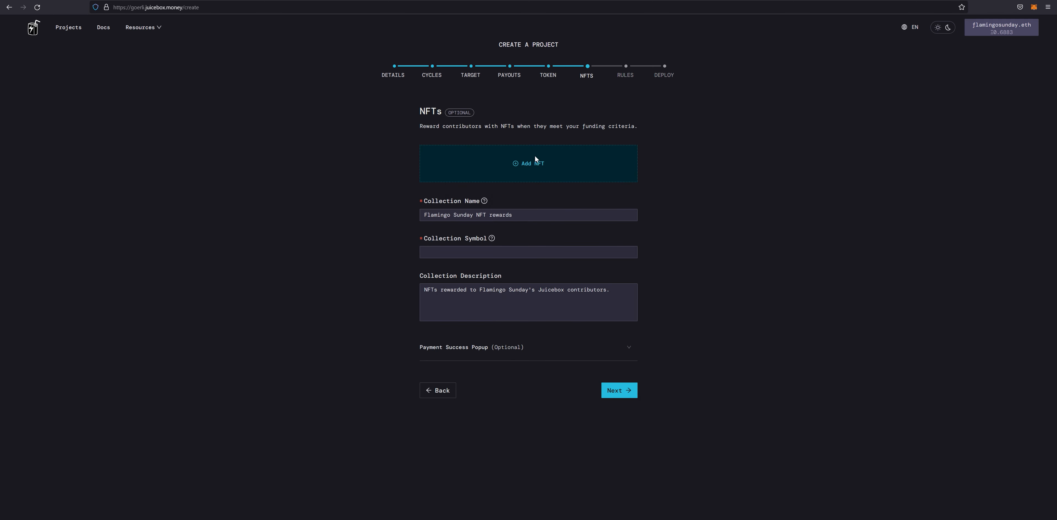
left_click(535, 163)
left_click(527, 121)
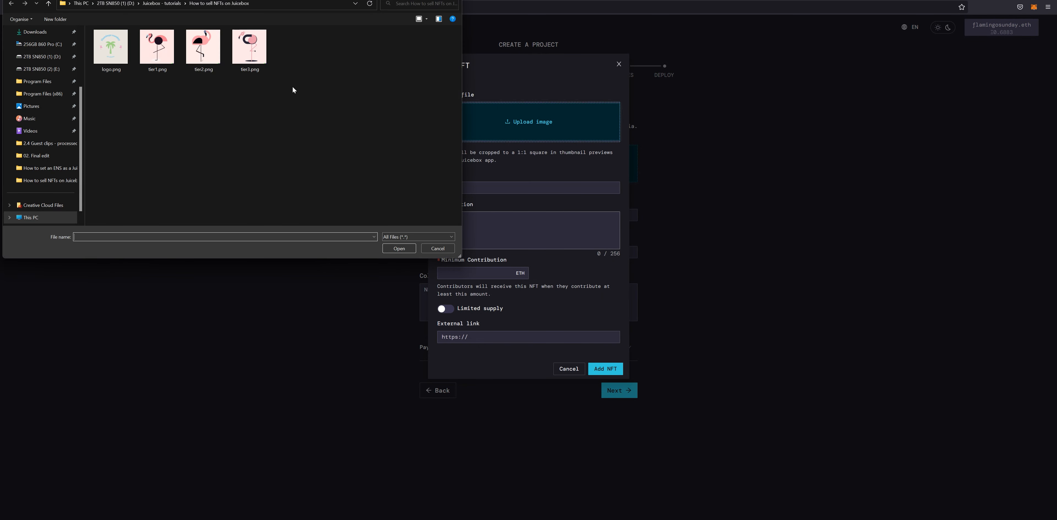
- Give the NFT image tier1.png, name 'Flamingo Sunday tier 1', description '...for flamingo enthusiasts', minimum 0.1
left_click(157, 49)
left_click(400, 248)
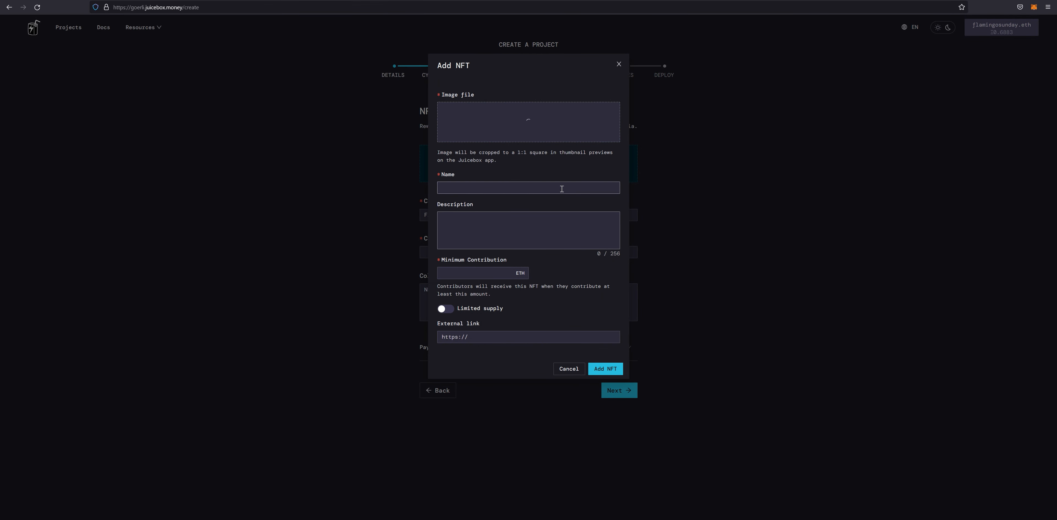
left_click(518, 221)
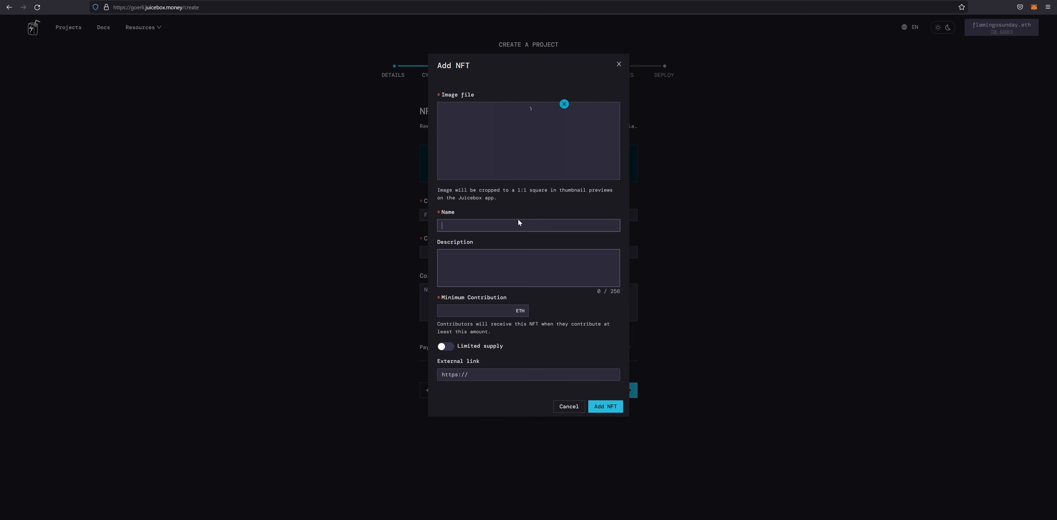
type("Flaming Sun")
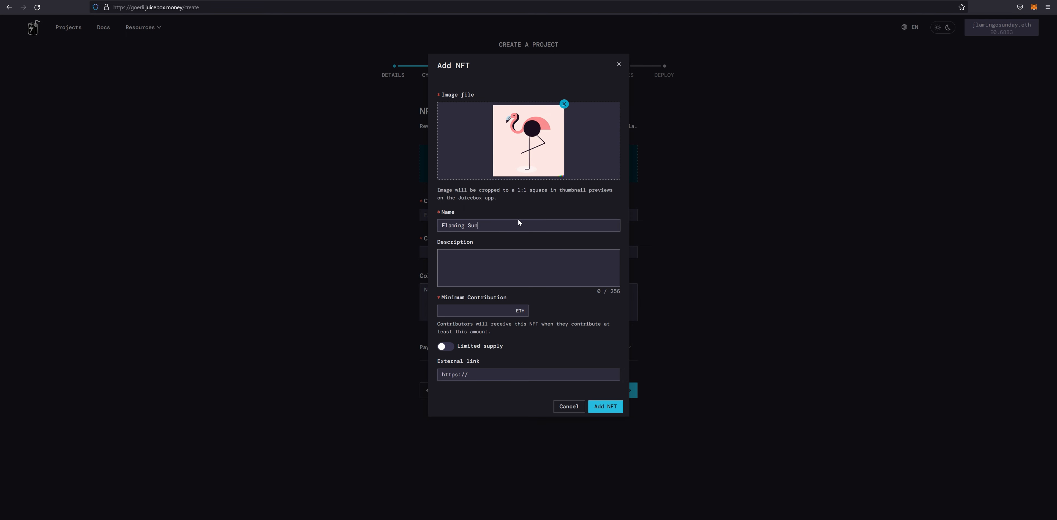
type("day tier 1")
left_click(464, 227)
type("o")
left_click(524, 276)
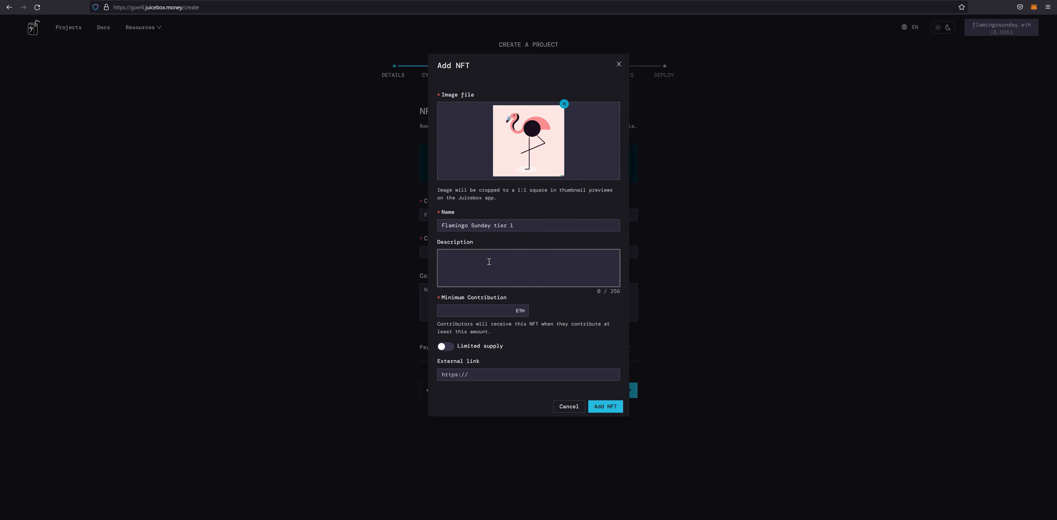
type("...for flamingo enthusiasts")
left_click(475, 314)
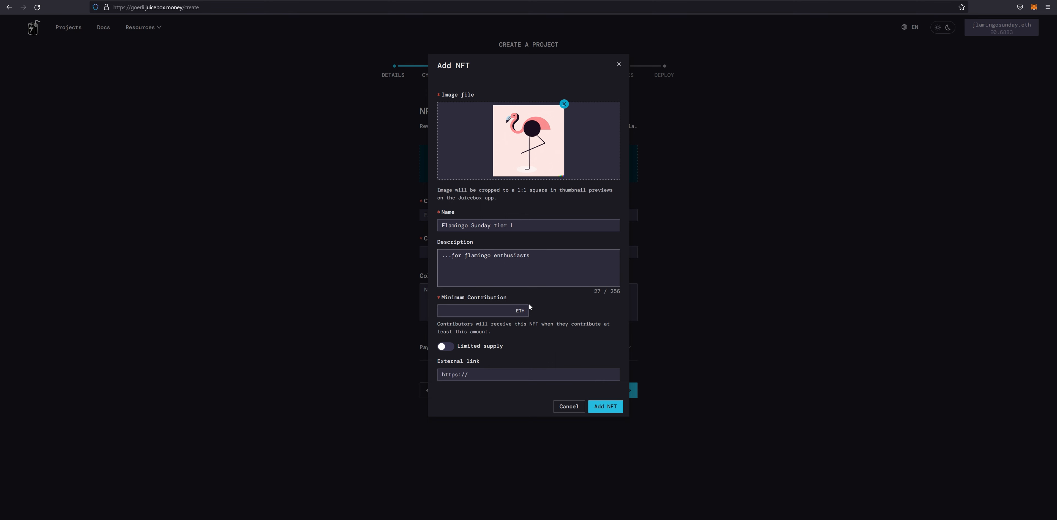
type("0.1")
- Leave the tier 1 supply unlimited and add the NFT to the list
left_click(445, 347)
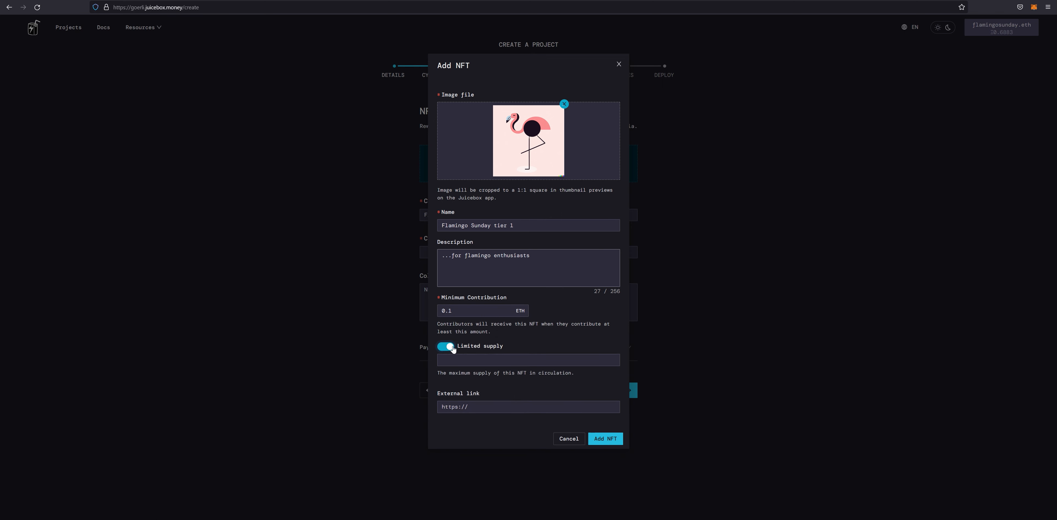
left_click(474, 359)
type("10")
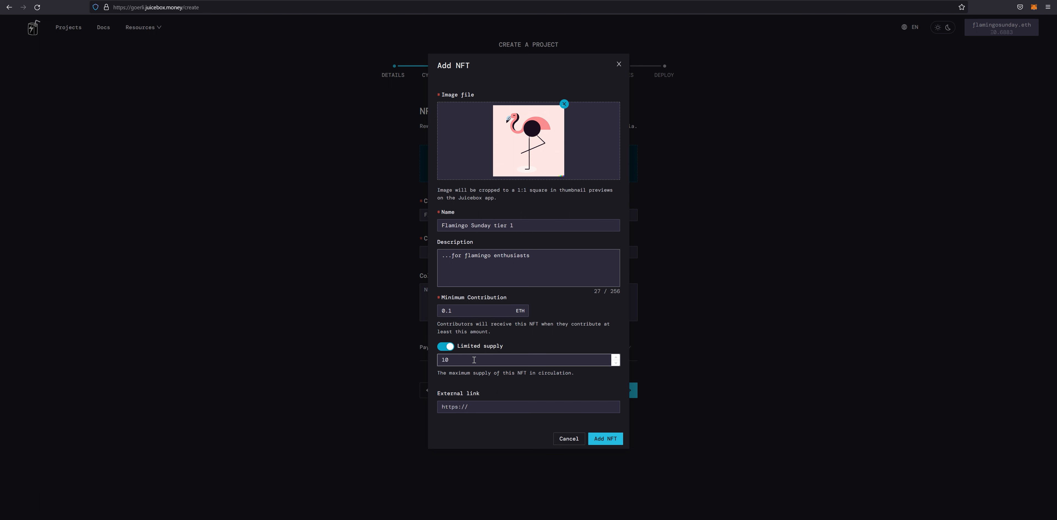
left_click(501, 330)
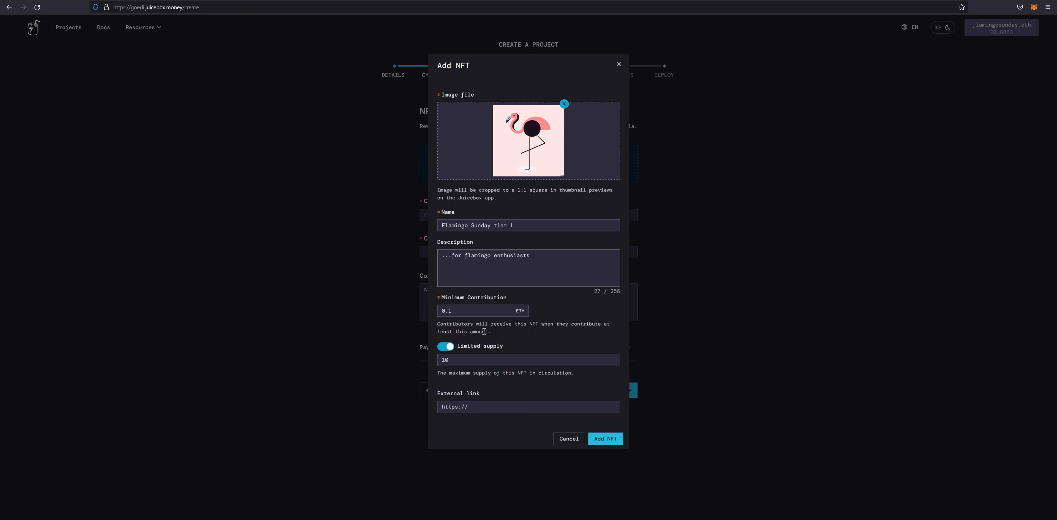
left_click(447, 347)
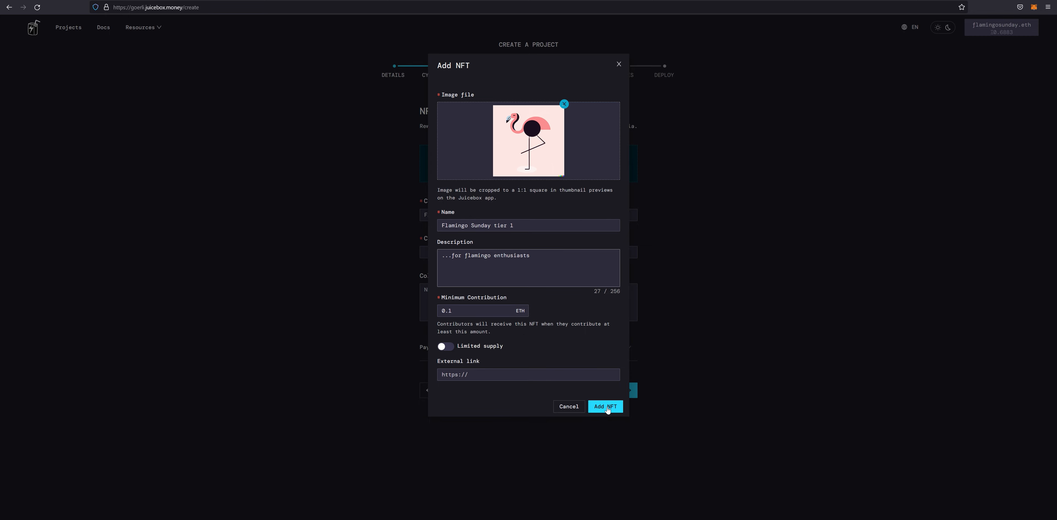
left_click(608, 410)
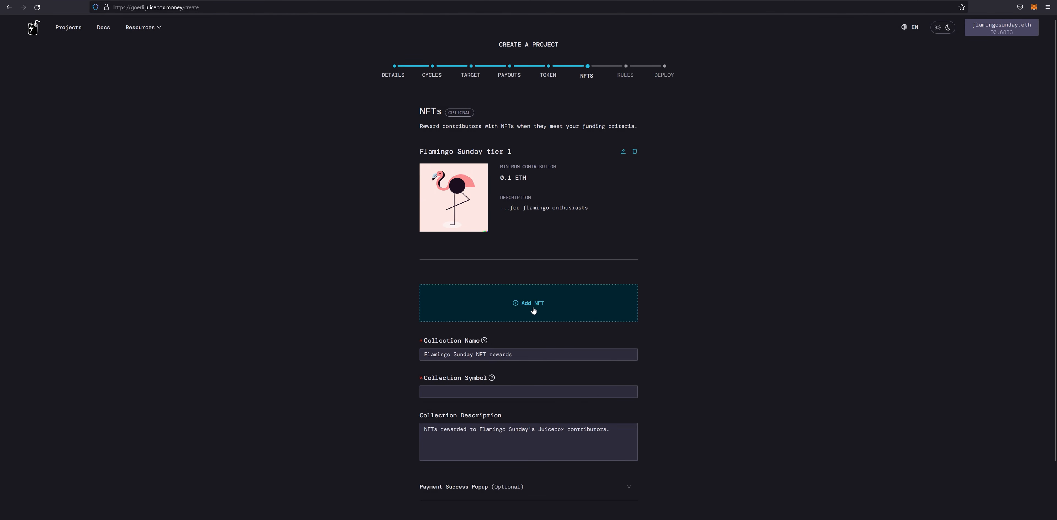
left_click(534, 310)
- Give the new NFT image tier2.png, name 'Flamingo Sunday tier 2' and description '...for flamingo enthusiasts'
left_click(542, 125)
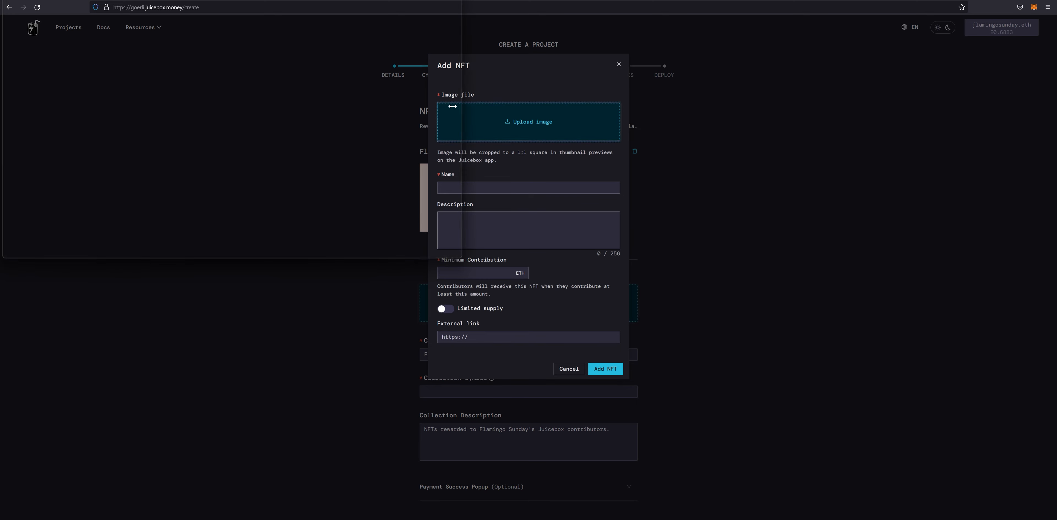
left_click(195, 61)
left_click(398, 249)
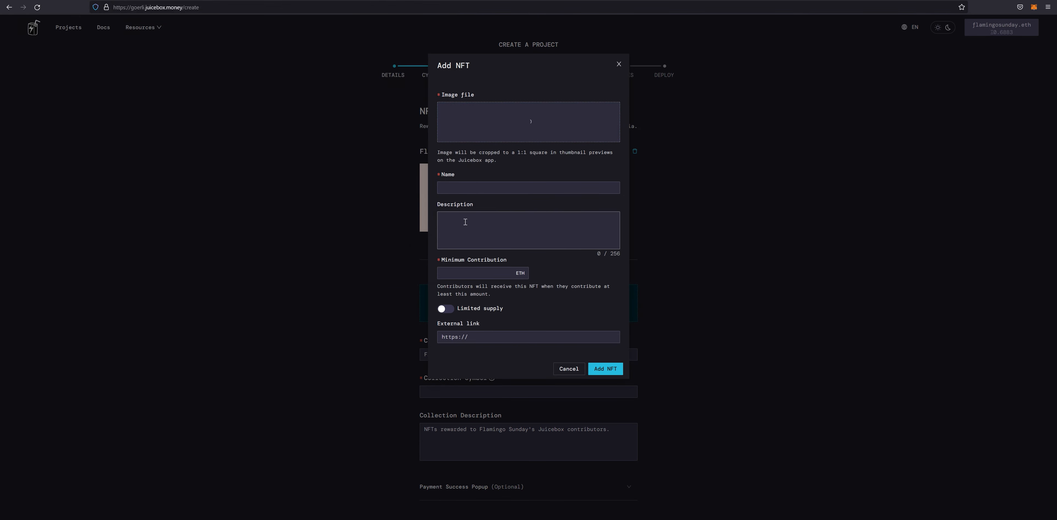
left_click(478, 185)
type("Flaming")
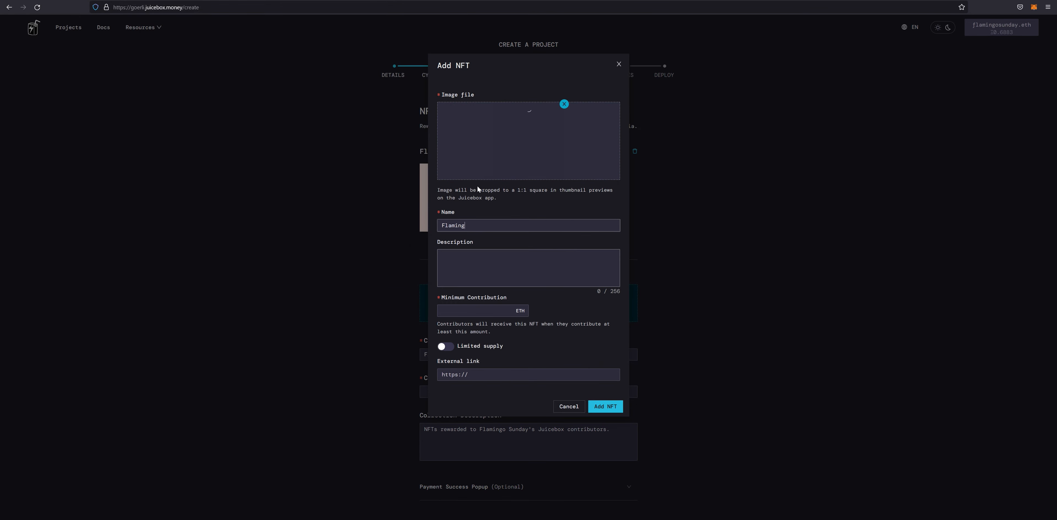
type("o Sunday tier 2")
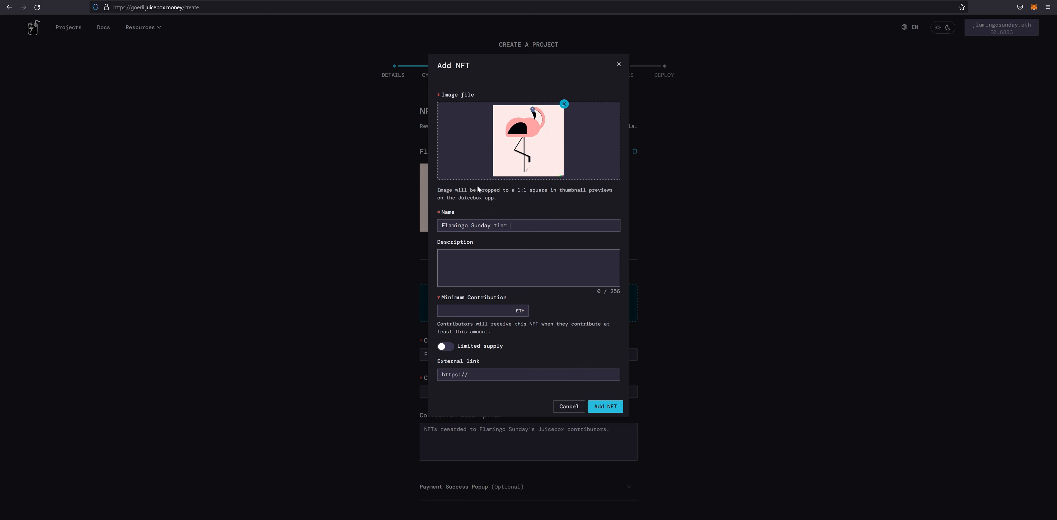
left_click(490, 271)
type("...for flaming enthusiasts")
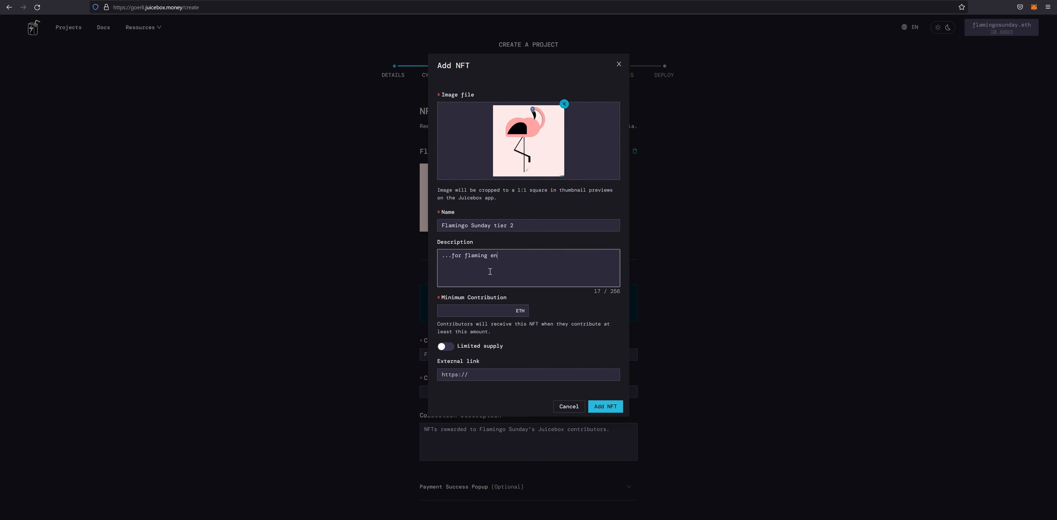
left_click(487, 254)
type("o")
- Keep the 1 ETH minimum, enable limited supply, and save the tier 2 NFT
left_click(503, 312)
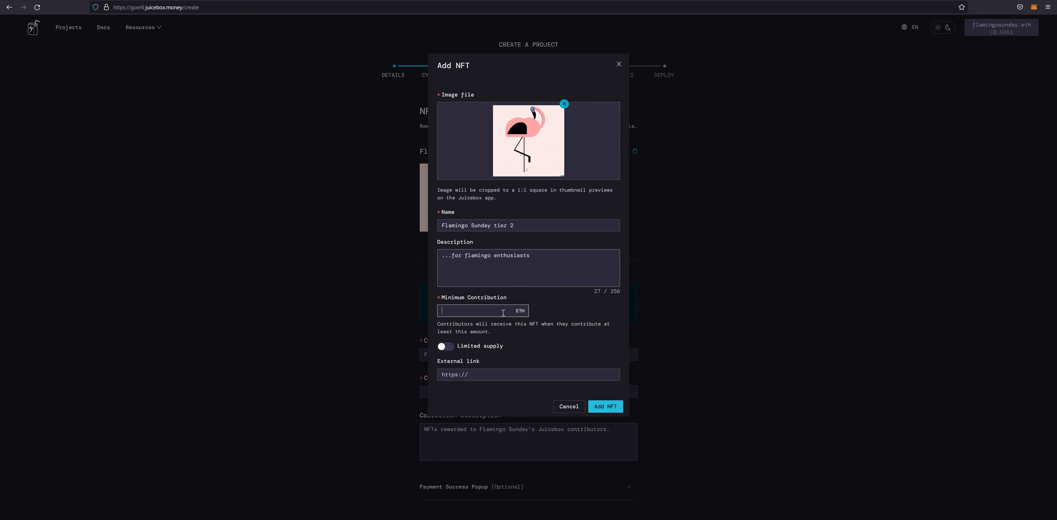
left_click(556, 314)
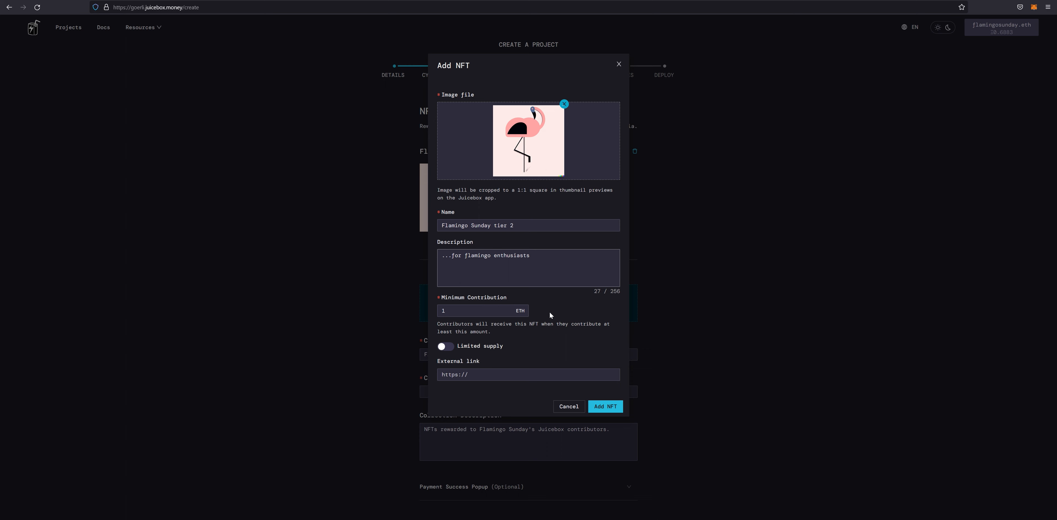
left_click(447, 348)
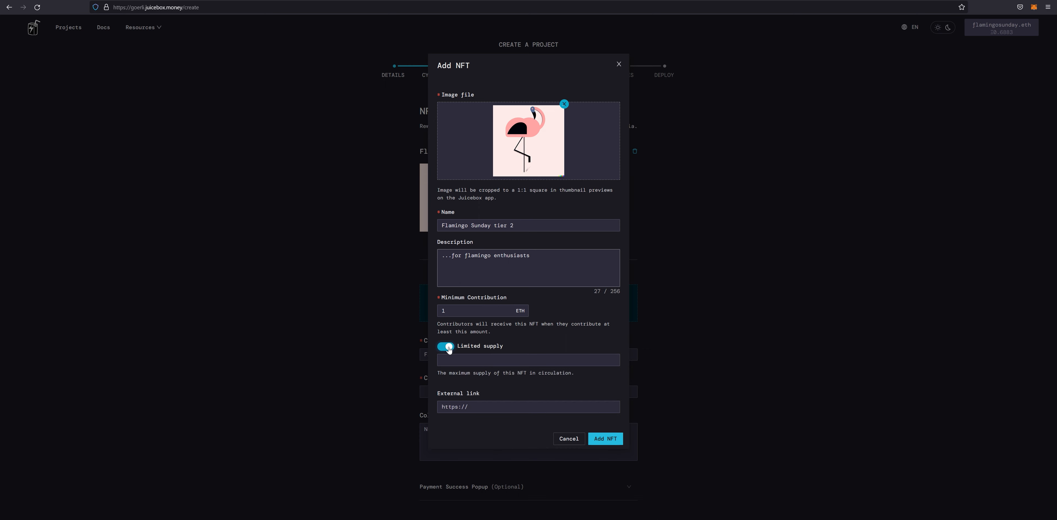
left_click(486, 362)
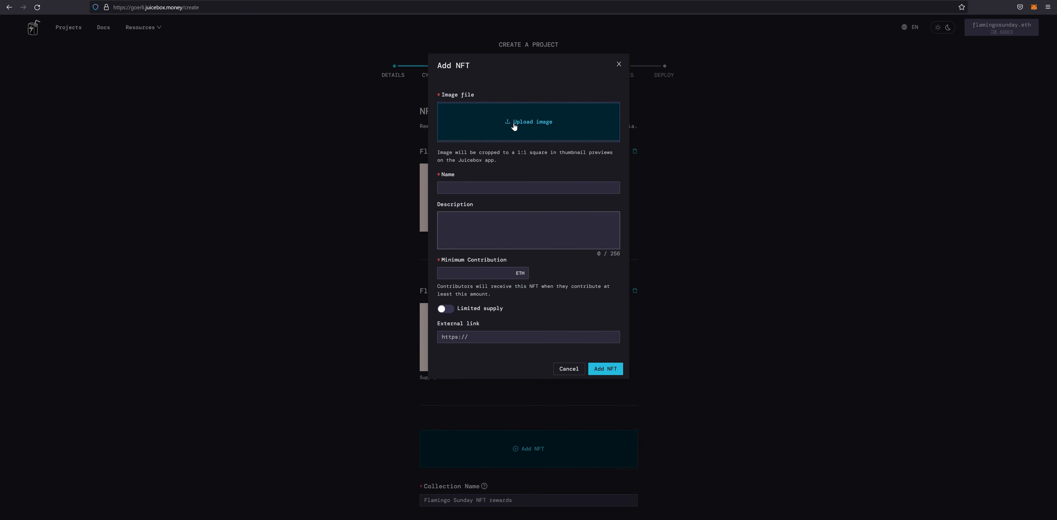
- Upload tier3.png and enter name 'Flamingo Sunday tier' with description '...for hardcore flamingo enthusiasts'
left_click(513, 127)
left_click(249, 52)
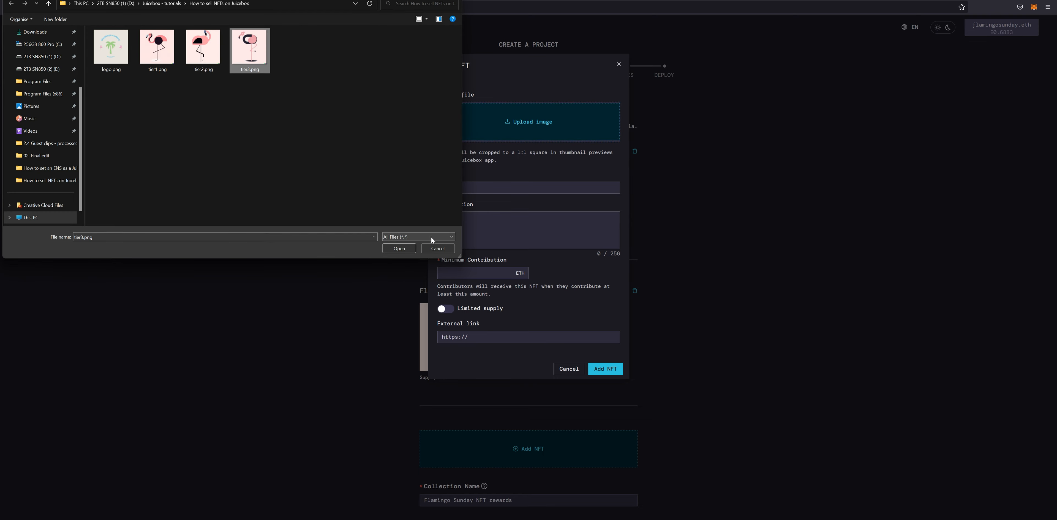
left_click(399, 249)
left_click(471, 188)
type("F")
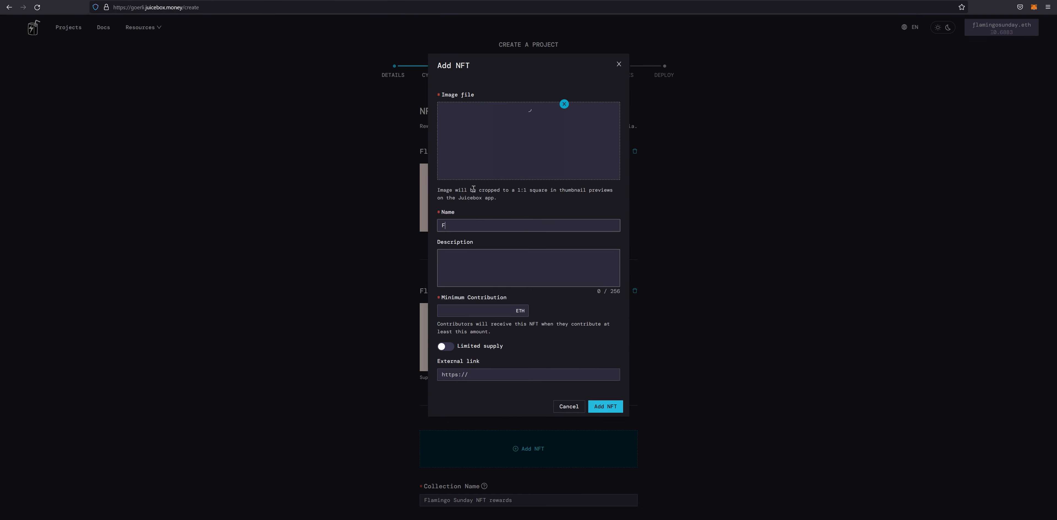
type("lamingo Sunday tier 3")
left_click(473, 259)
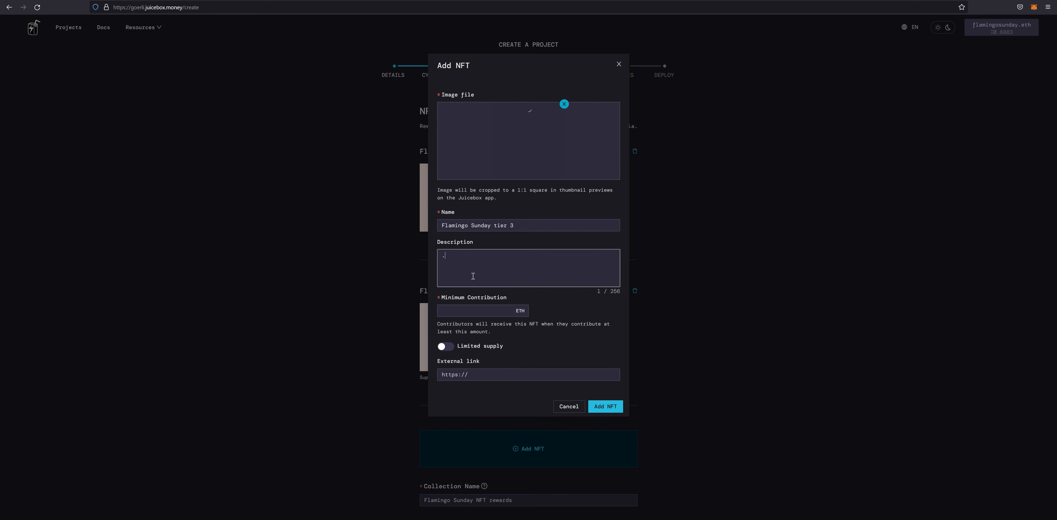
type("...for hardcor")
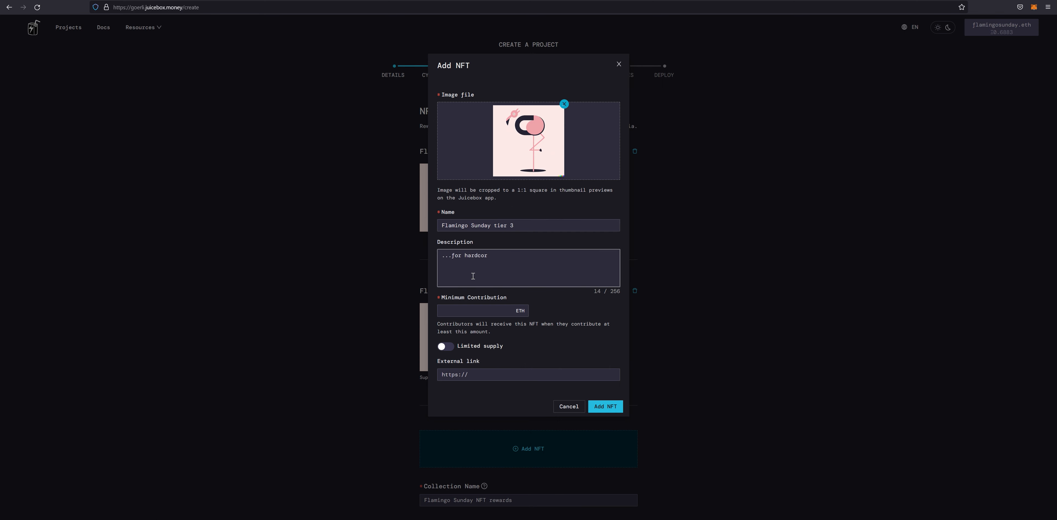
type("e flamingo enthusiasts")
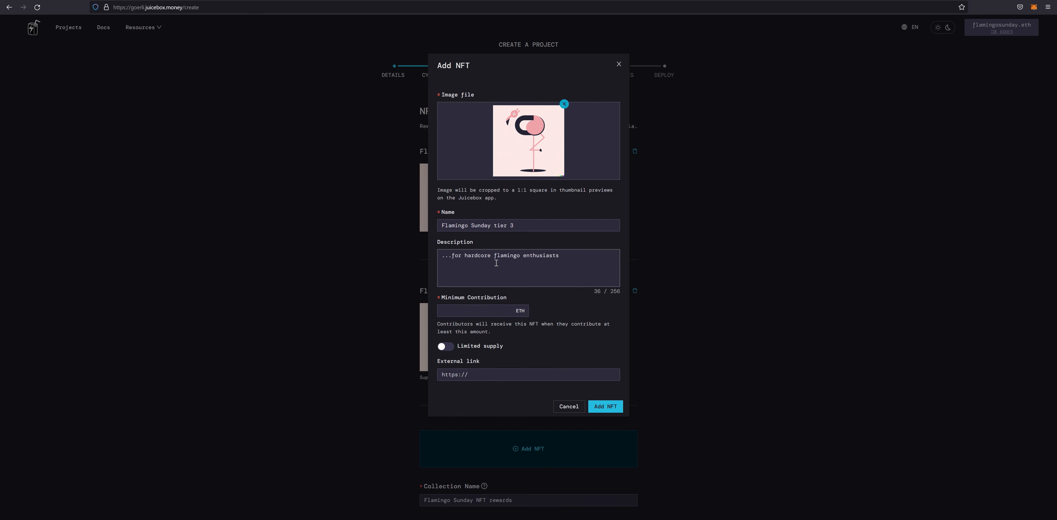
- Set a 10 ETH minimum contribution and turn on limited supply for tier 3
left_click(484, 311)
type("10")
left_click(444, 347)
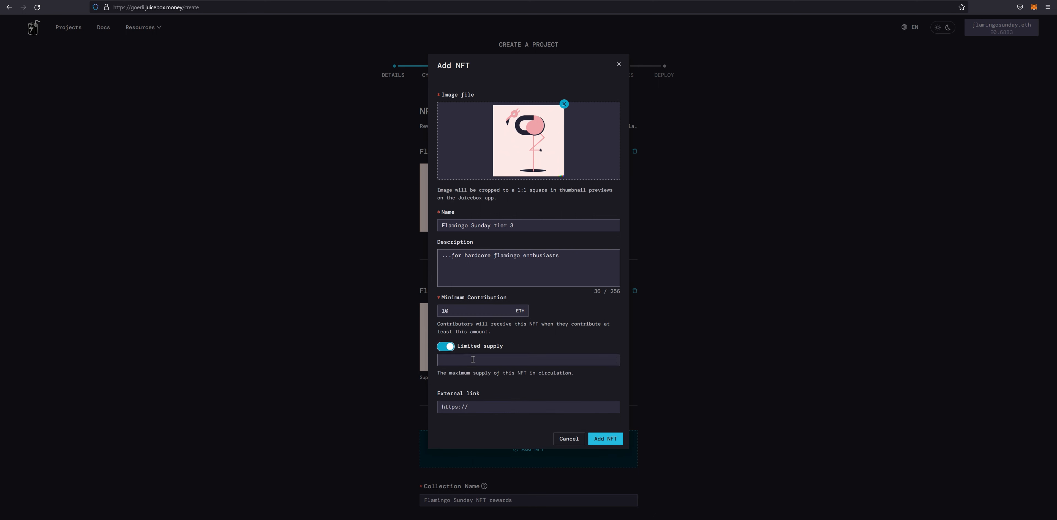
left_click(473, 359)
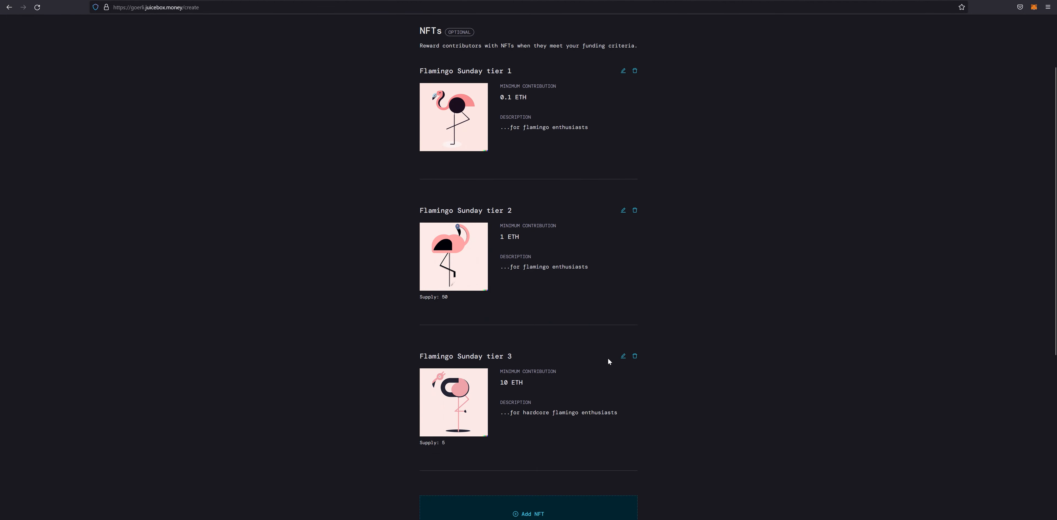
- Rename the NFT collection to Flamingo Sunday with the symbol FLAMINGO
scroll(608, 361, "down", 1)
scroll(610, 364, "down", 5)
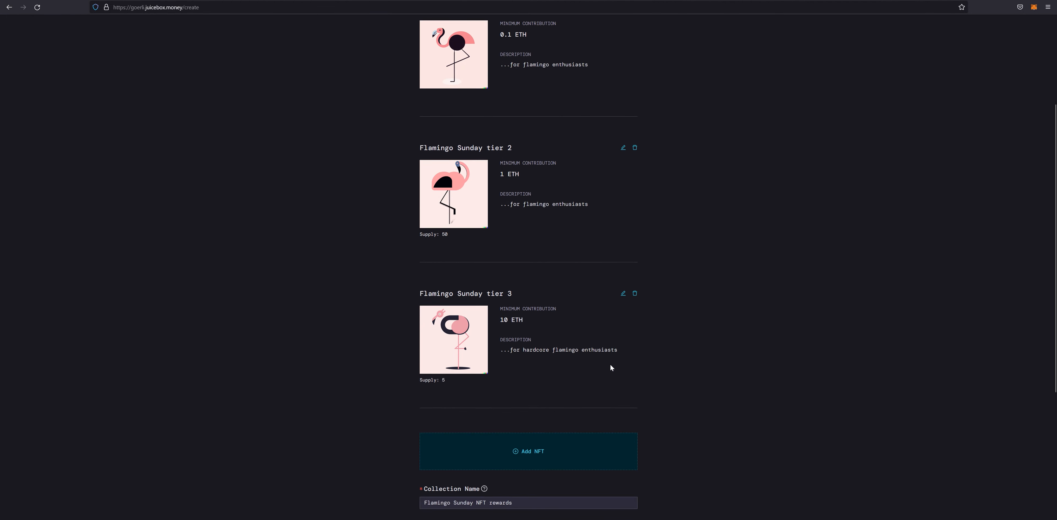
double_click(530, 325)
key("ctrl+a")
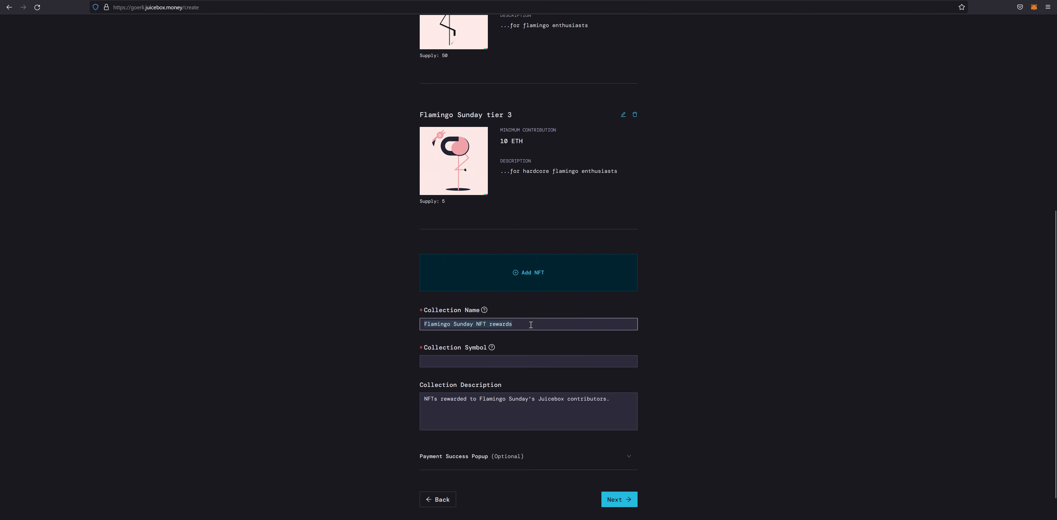
type("Flamingo Sunday")
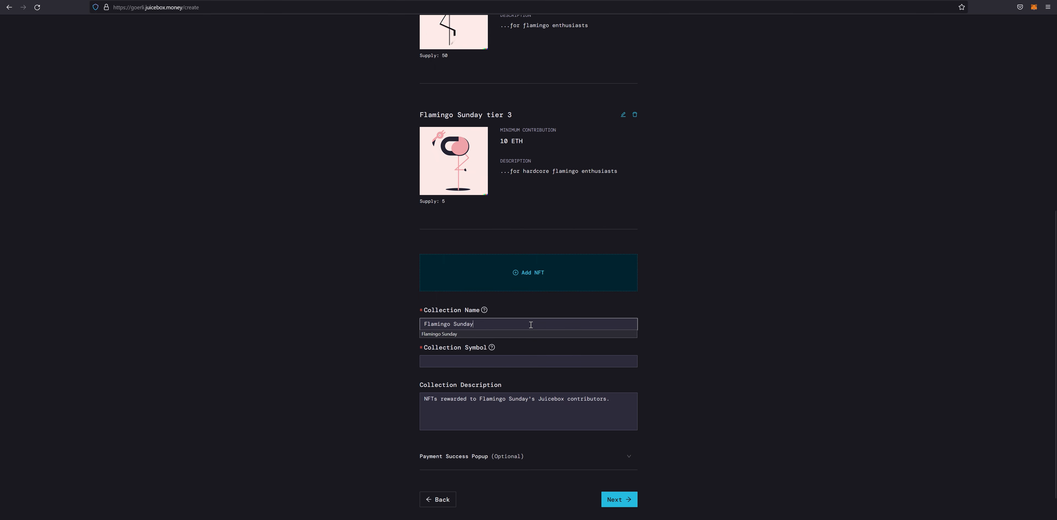
left_click(507, 360)
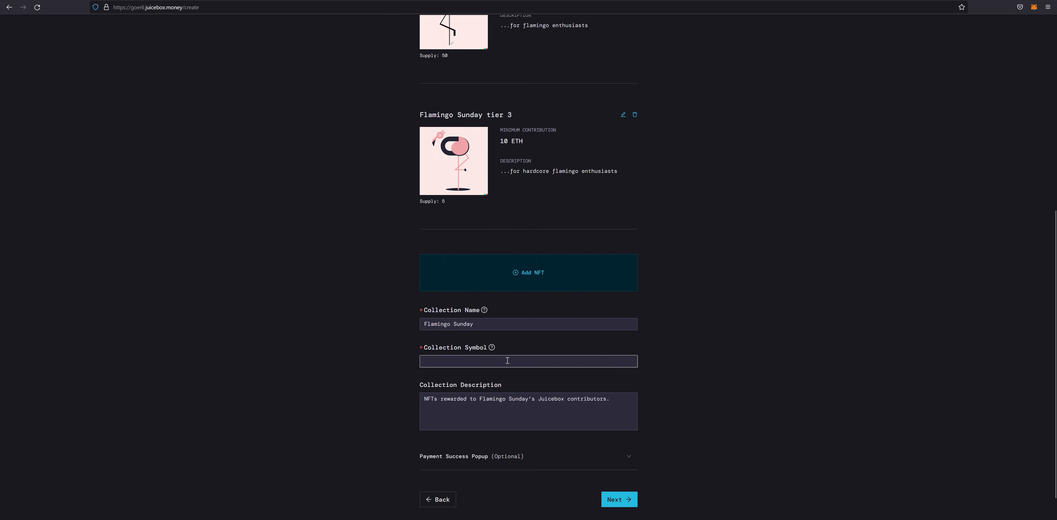
type("FLAMINGO")
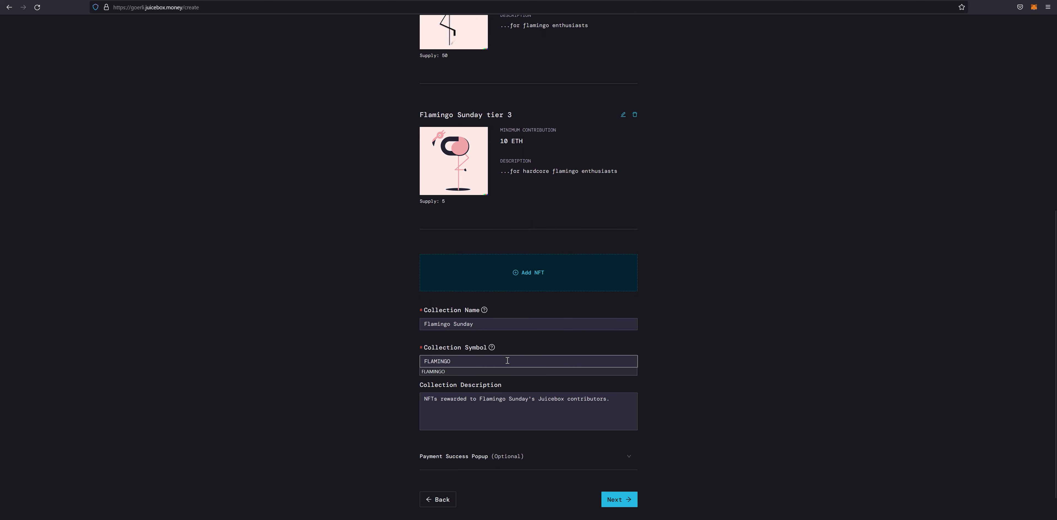
left_click(409, 356)
- Replace the collection description with 'Flamingo nfts for the flamingo connoisseur.'
left_click(526, 412)
key("ctrl+a")
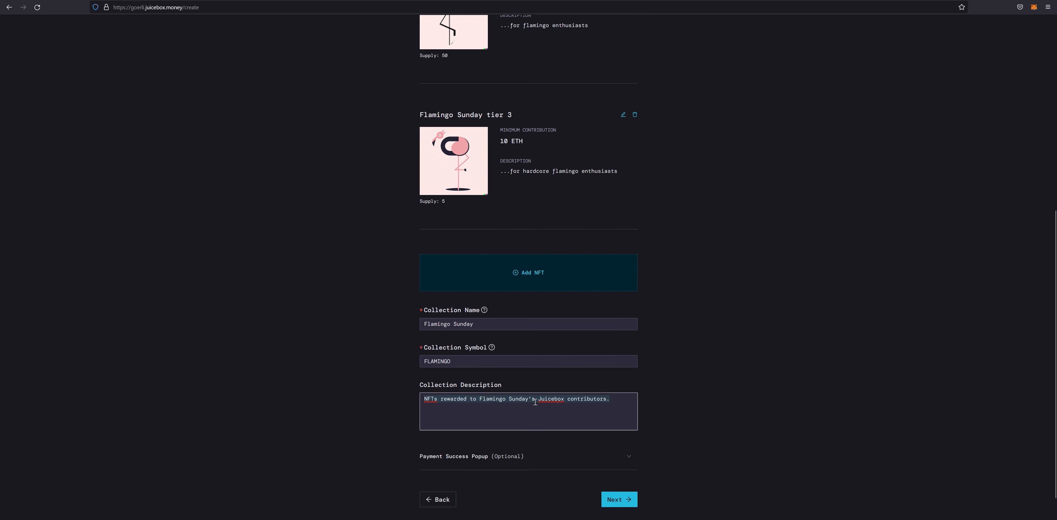
type("Flaming nf")
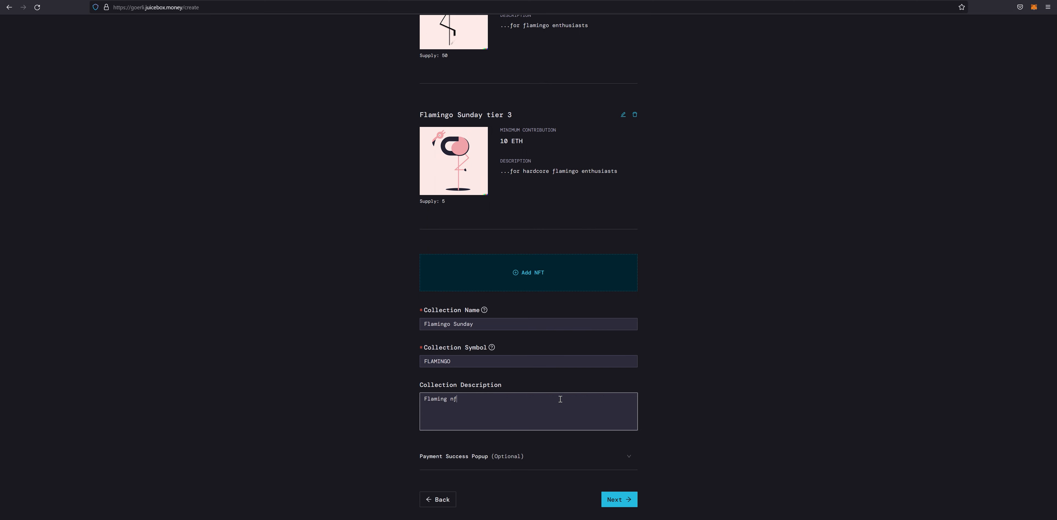
key("BackSpace")
key("BackSpace")
key("BackSpace")
key("BackSpace")
type("go nfts for the flamingo connoisseur.")
- Set the payment success popup message to 'Thank you for supporting Flamingo Sunday' and continue
left_click(615, 456)
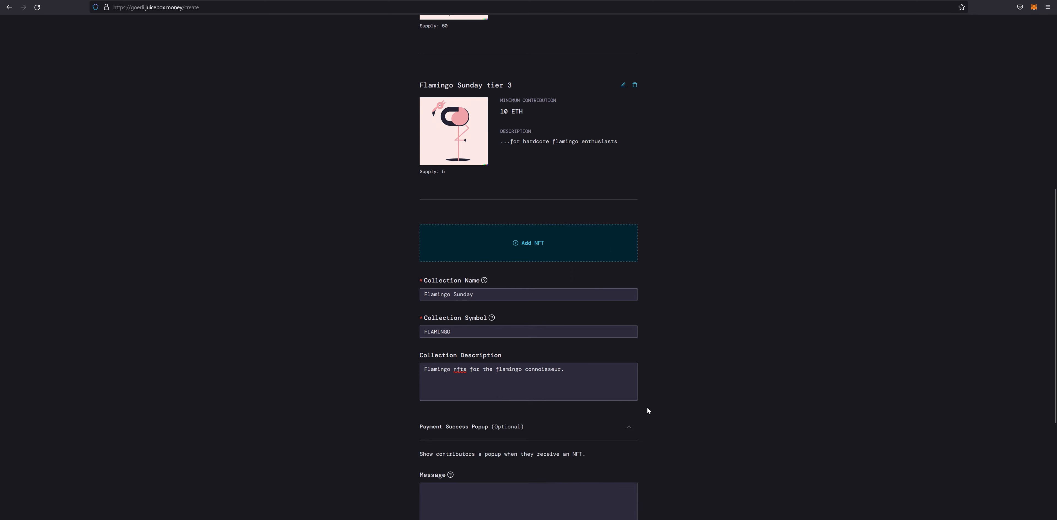
scroll(644, 409, "down", 5)
left_click(516, 330)
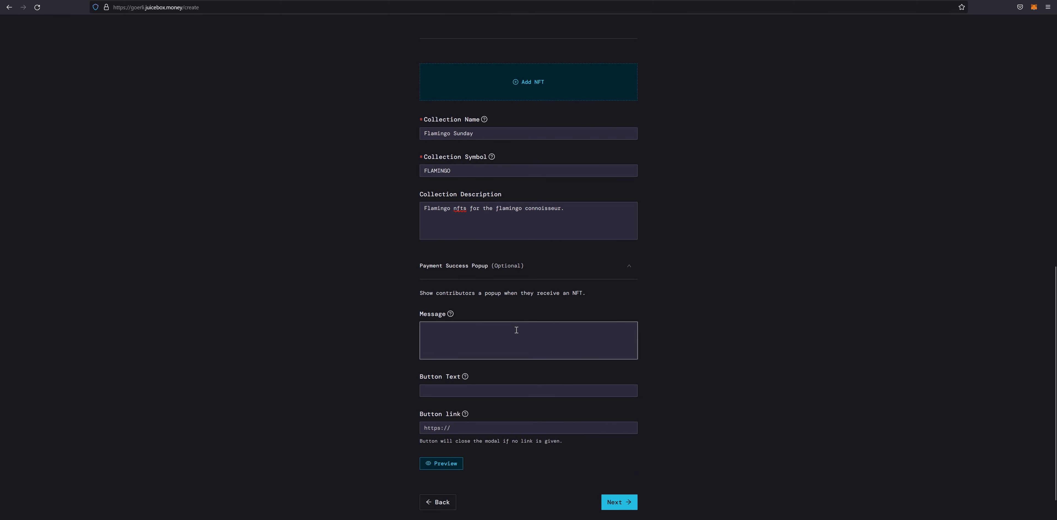
type("Thank you for supporting Fla")
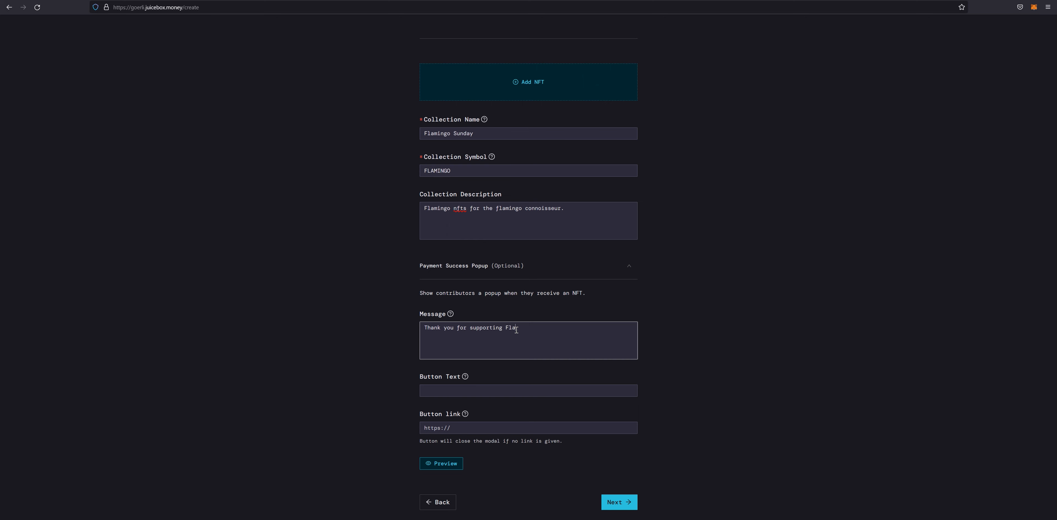
type("mingo Sunday!")
scroll(633, 313, "down", 2)
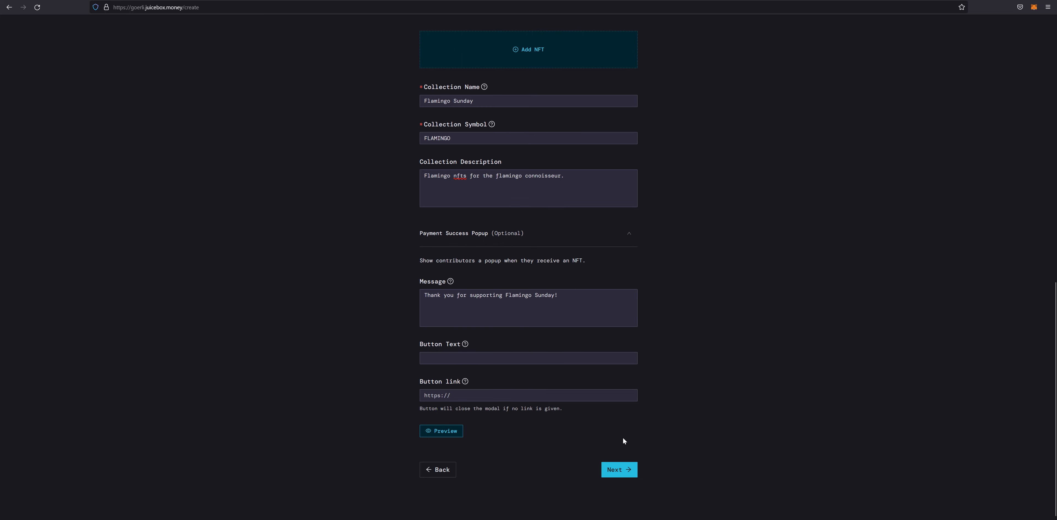
left_click(620, 471)
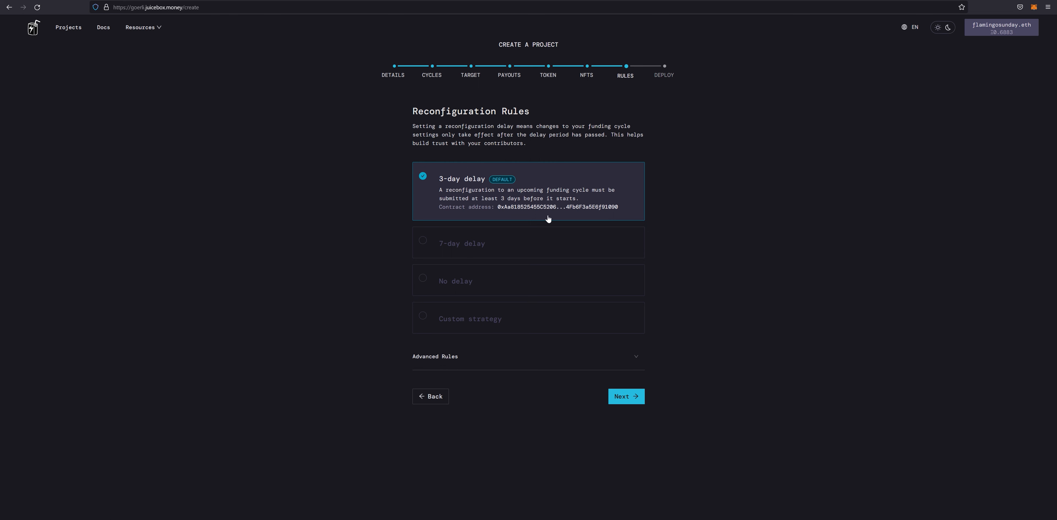
- Try the reconfiguration delay options, keep the 3-day delay, and continue to review
left_click(540, 239)
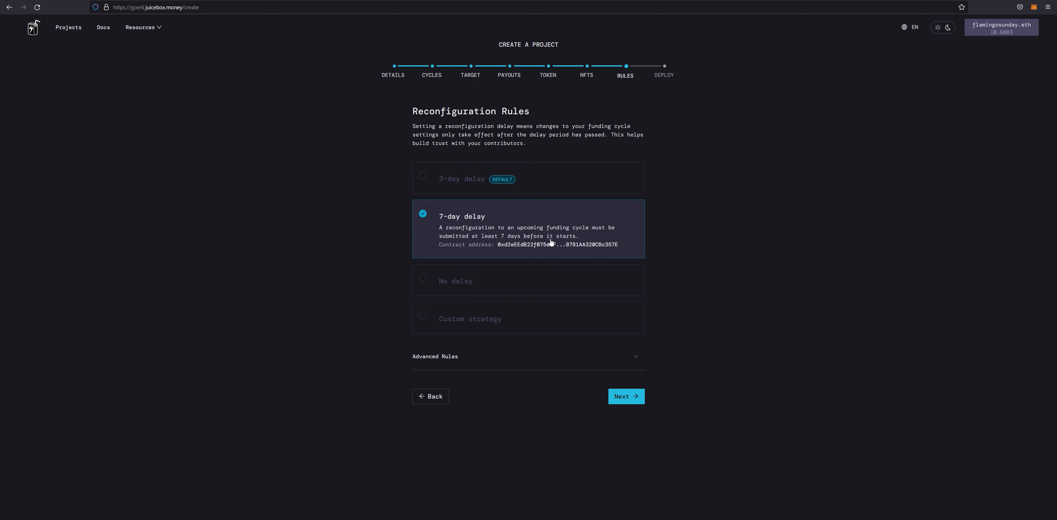
left_click(515, 280)
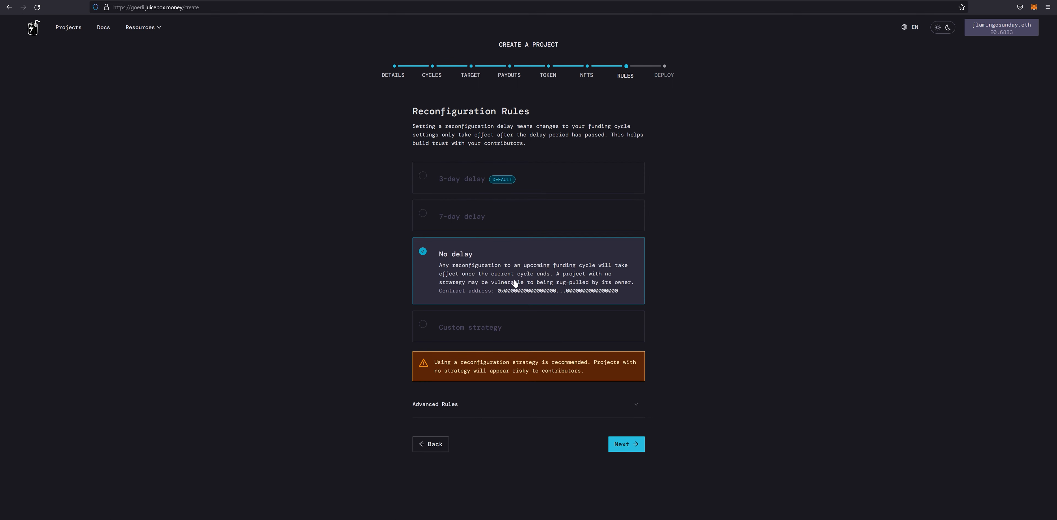
left_click(548, 179)
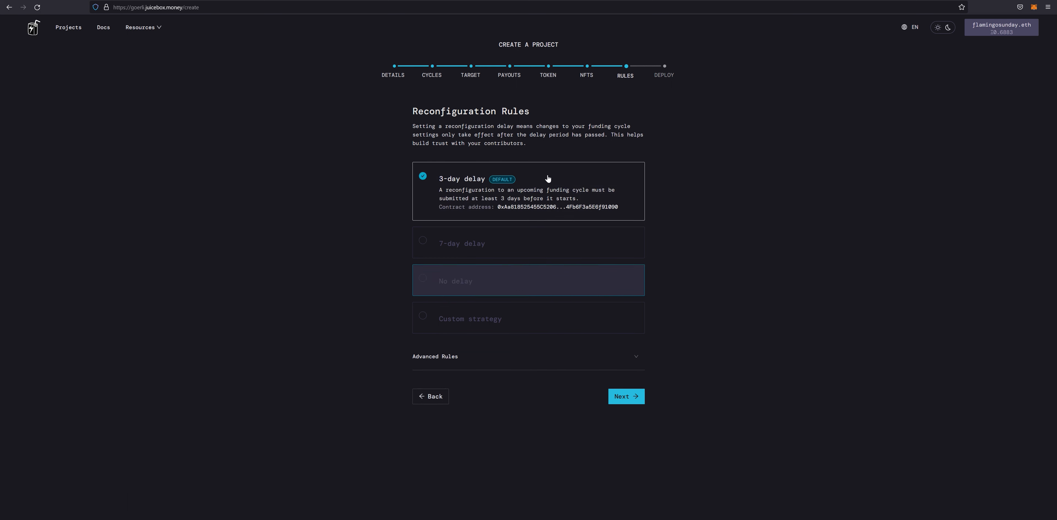
left_click(634, 400)
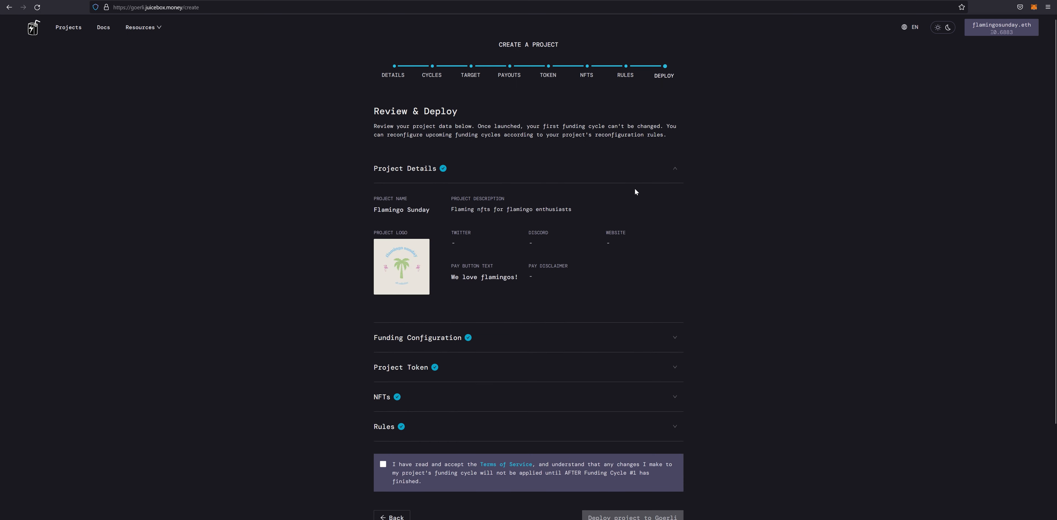
- Review the Funding Configuration summary and the Payouts and Project Token steps, then return to Review & Deploy
scroll(635, 189, "down", 2)
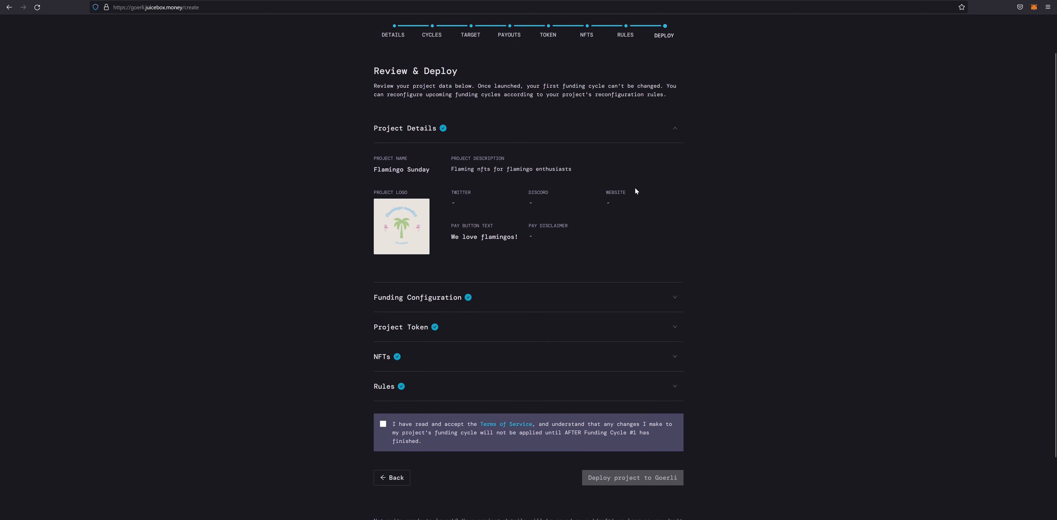
left_click(677, 299)
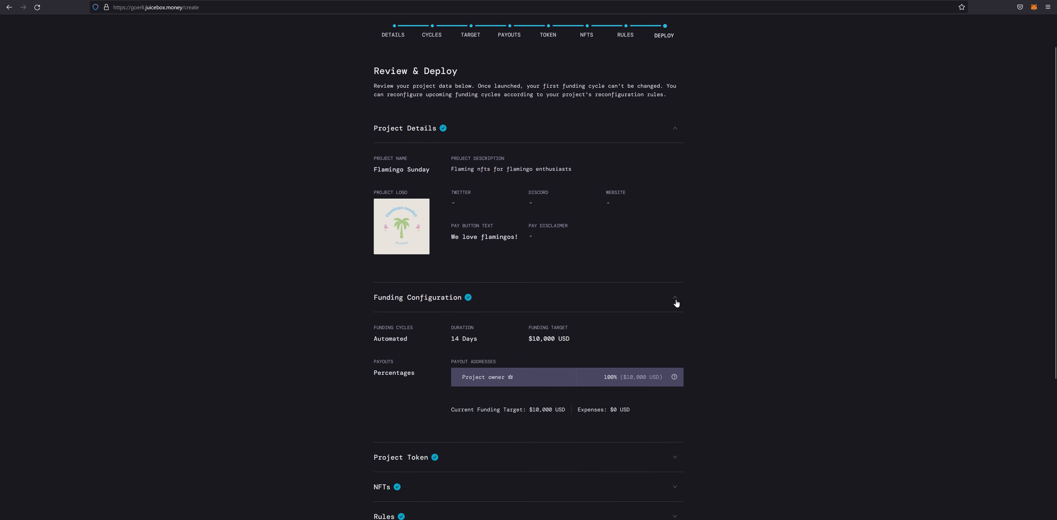
left_click(677, 299)
scroll(661, 185, "up", 2)
left_click(510, 66)
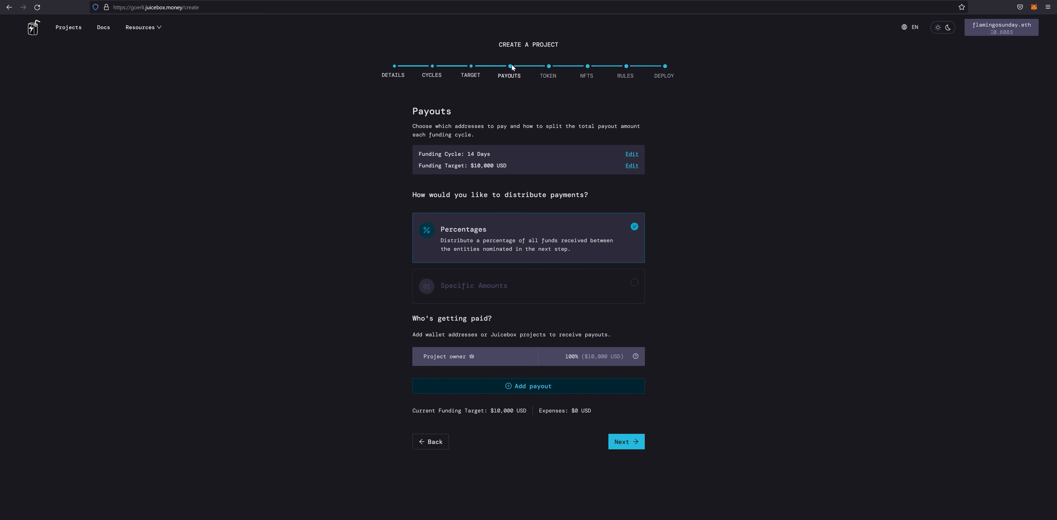
left_click(550, 66)
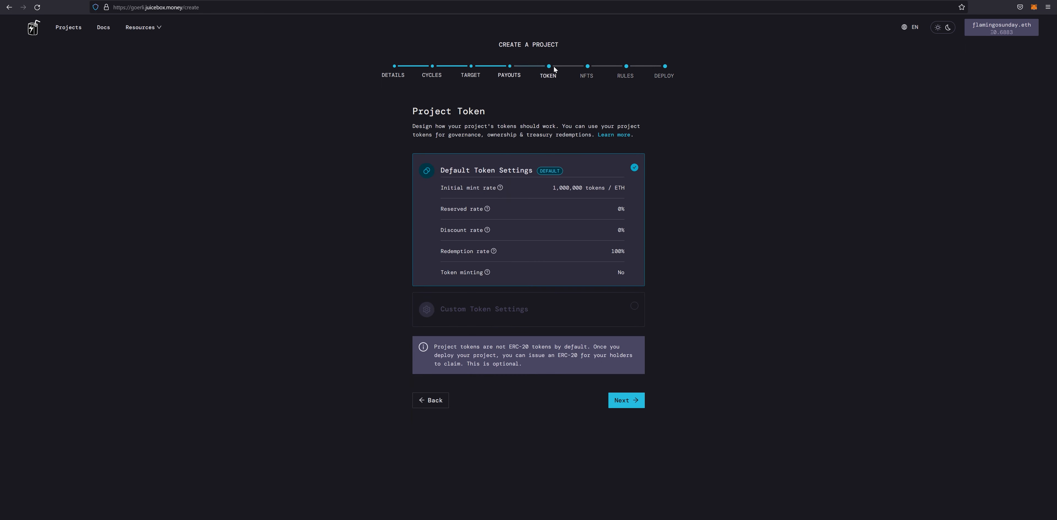
left_click(663, 67)
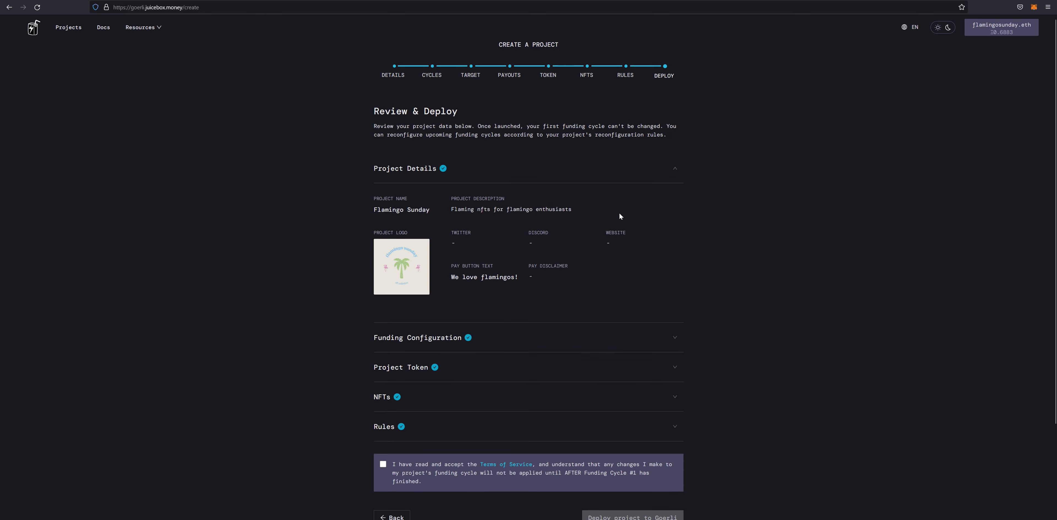
scroll(619, 212, "down", 3)
- Accept the Terms of Service, deploy the project to Goerli, and confirm the transaction in MetaMask
left_click(383, 353)
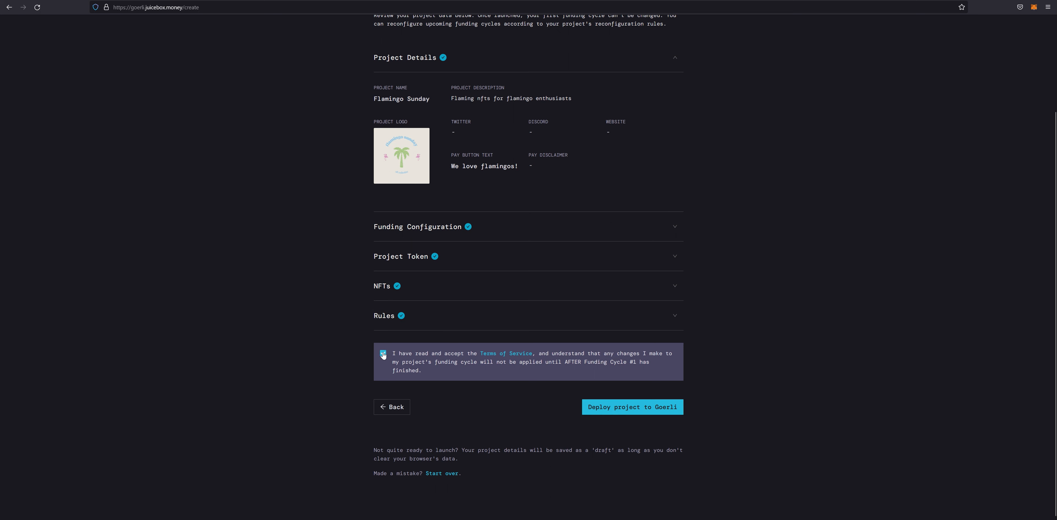
left_click(632, 410)
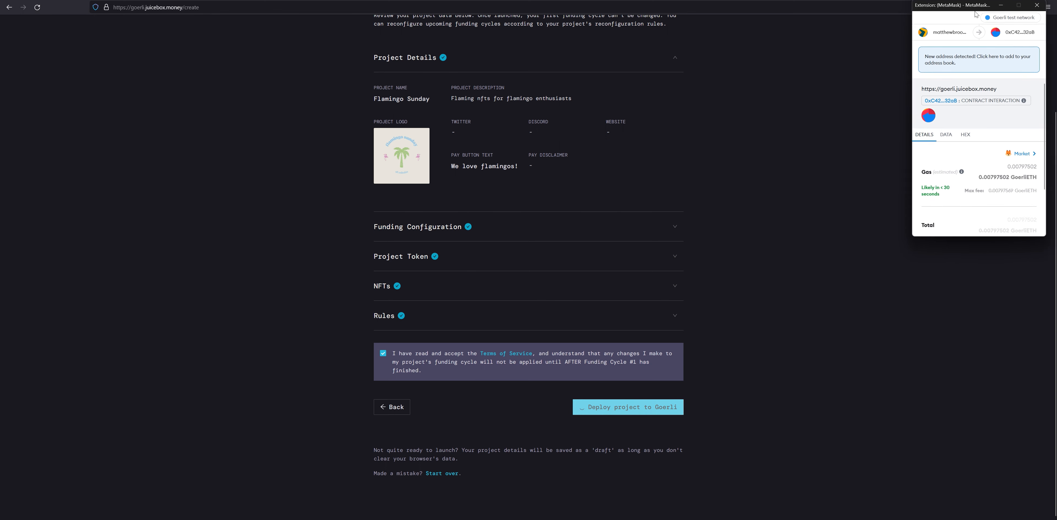
scroll(988, 173, "down", 2)
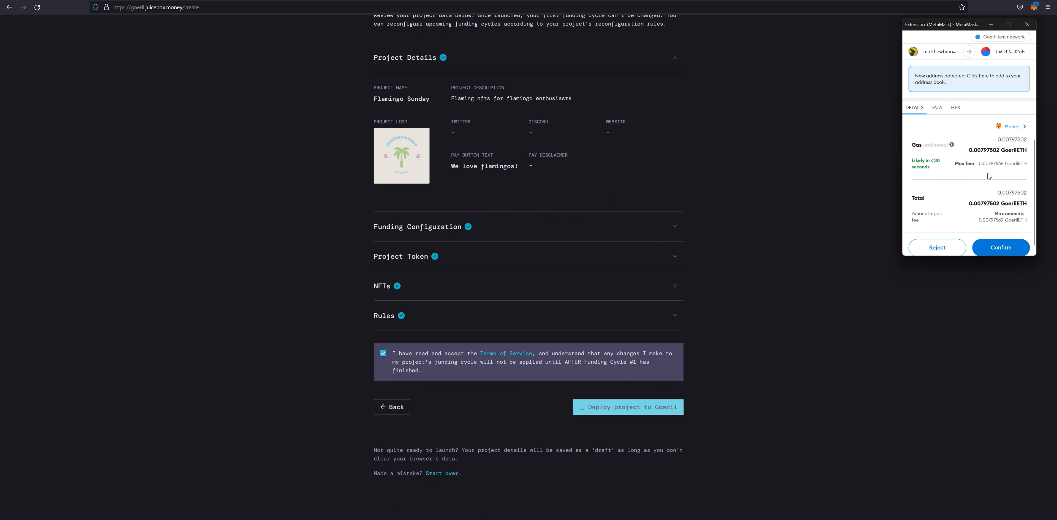
scroll(987, 173, "down", 1)
left_click(999, 241)
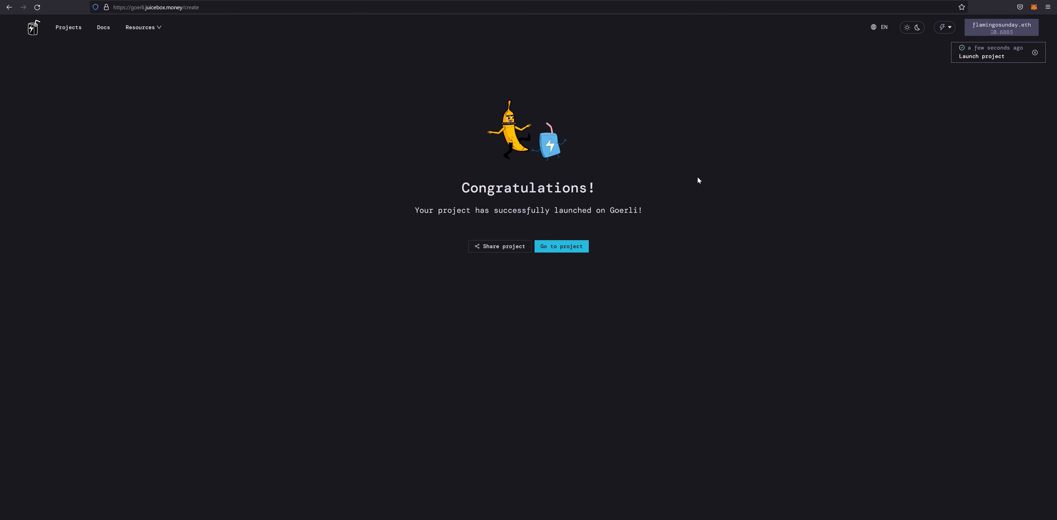
- Go to the newly launched Flamingo Sunday project page (Project #200)
left_click(569, 247)
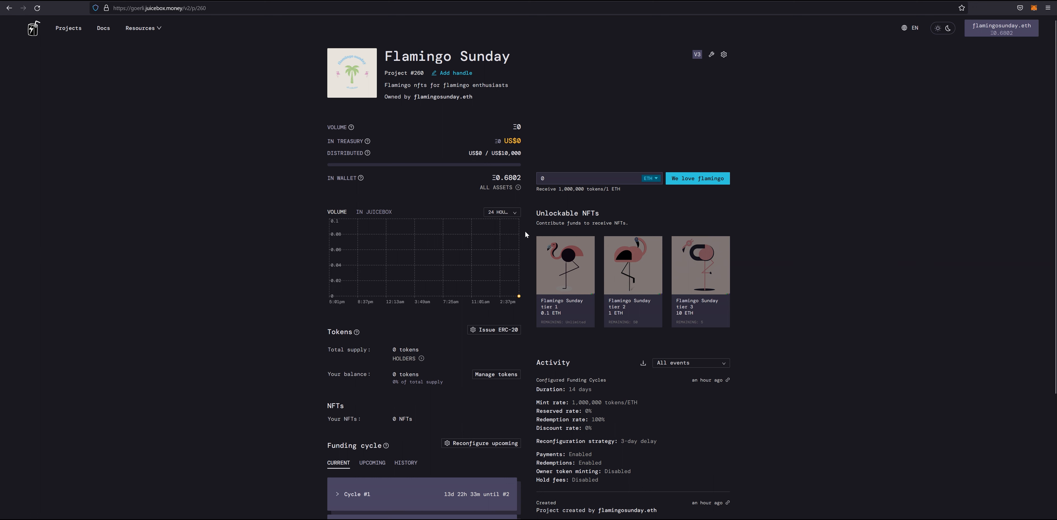
- Select the 0.1 ETH tier 1 flamingo NFT and start the 'We love flamingo' payment
scroll(617, 344, "down", 2)
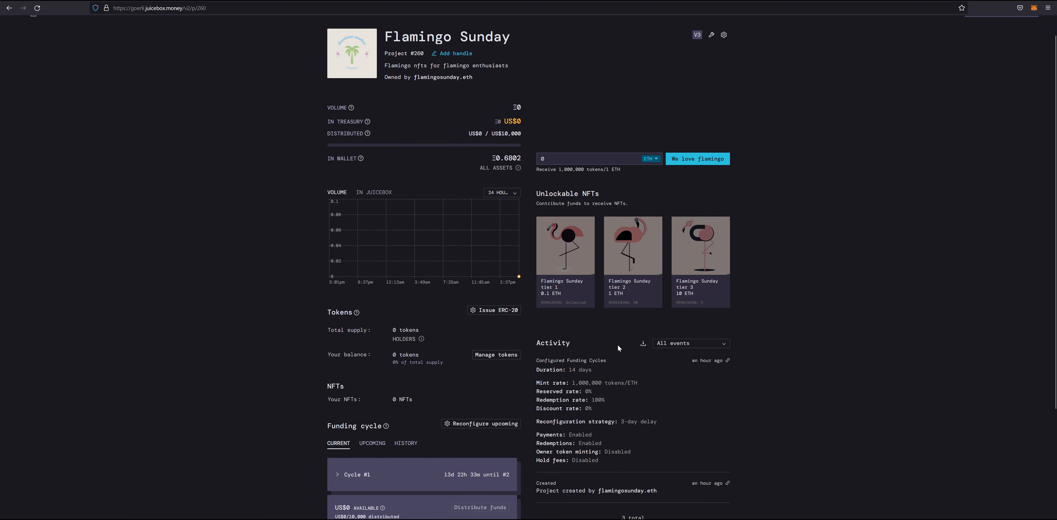
scroll(618, 344, "up", 2)
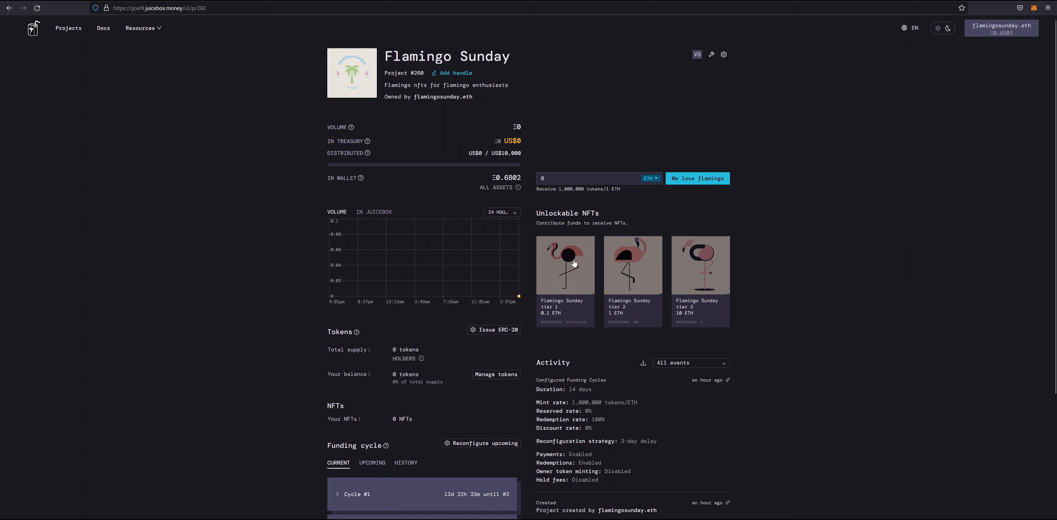
left_click(574, 263)
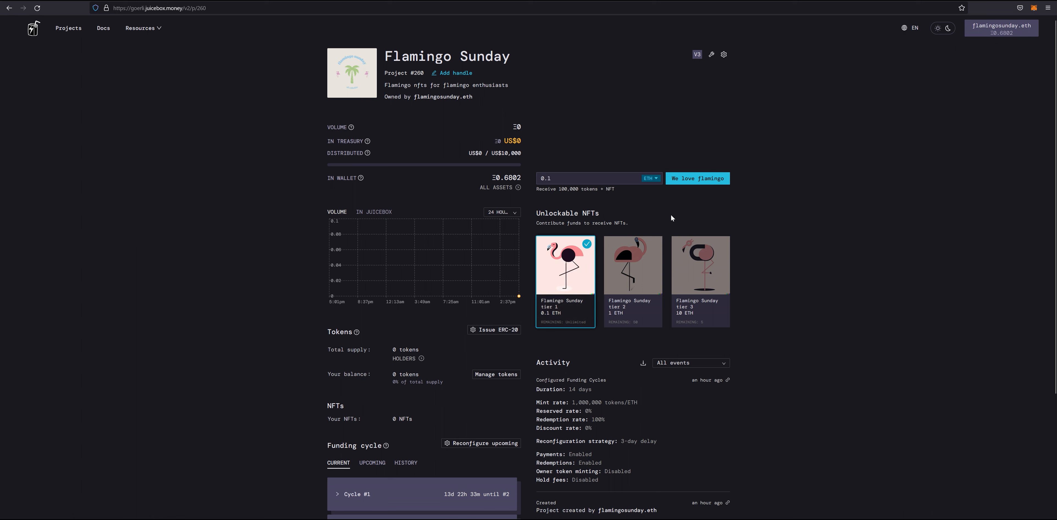
left_click(695, 179)
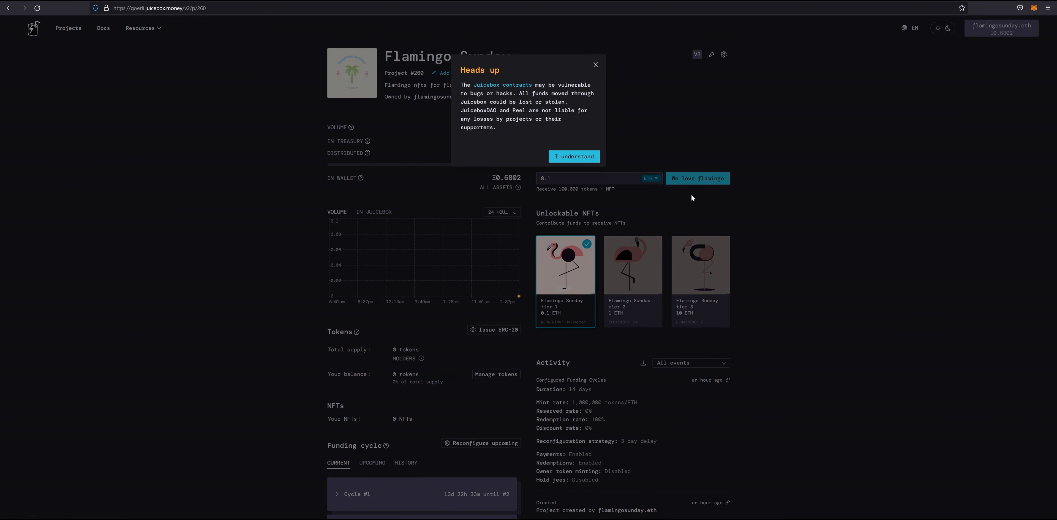
- Acknowledge the risk warning and write the memo 'we love the flamingos' without adding a sticker
left_click(571, 157)
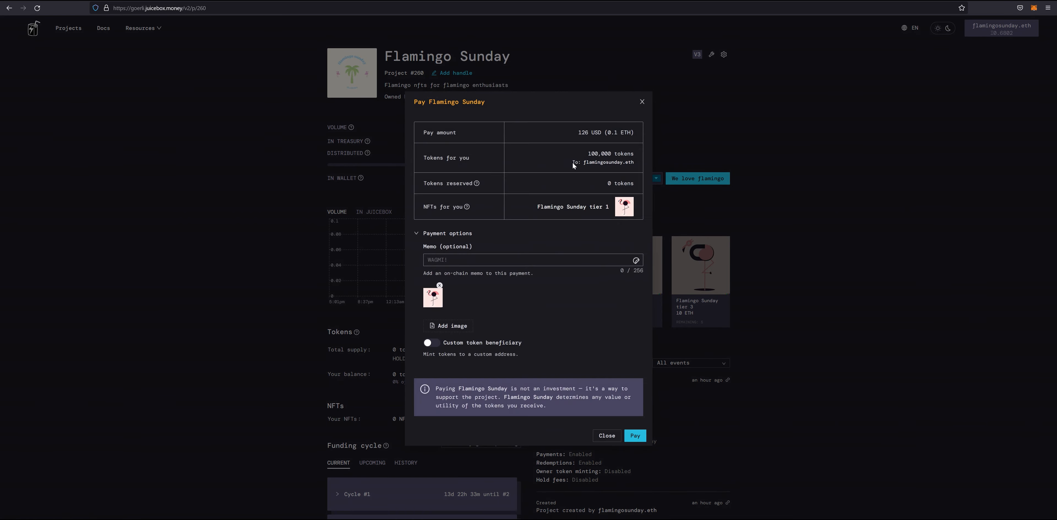
left_click(475, 260)
type("we lov")
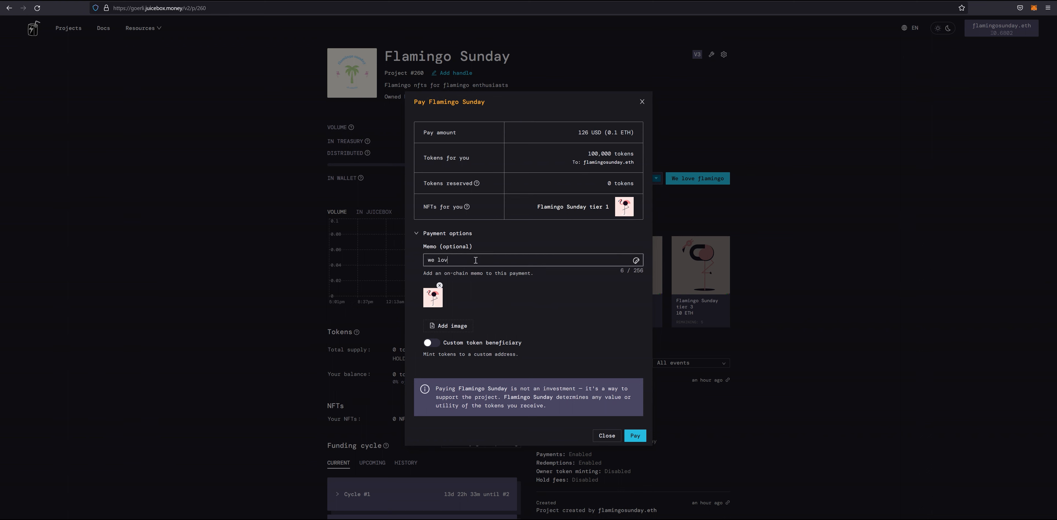
type("e the flamingos")
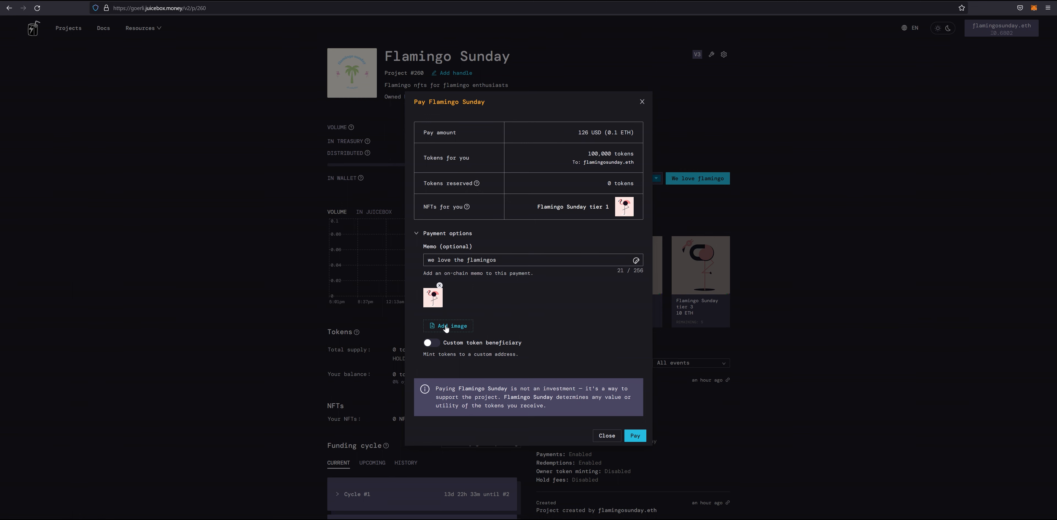
left_click(636, 261)
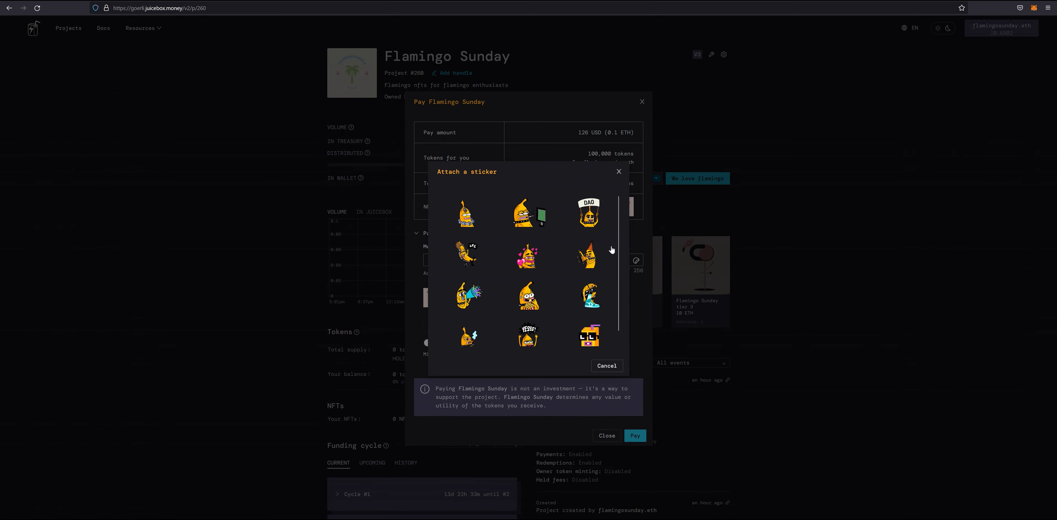
left_click(604, 366)
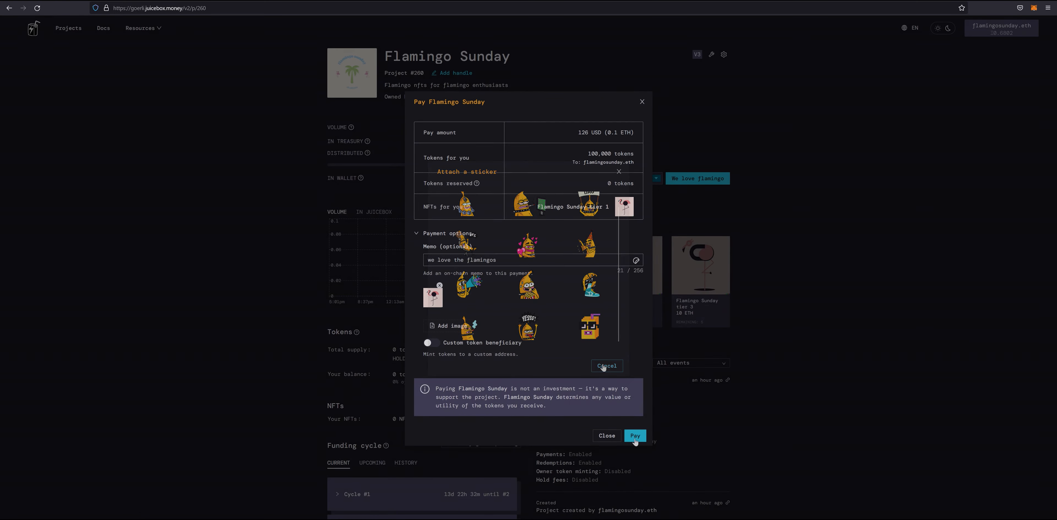
- Submit the 0.1 ETH payment and confirm it in MetaMask
left_click(635, 436)
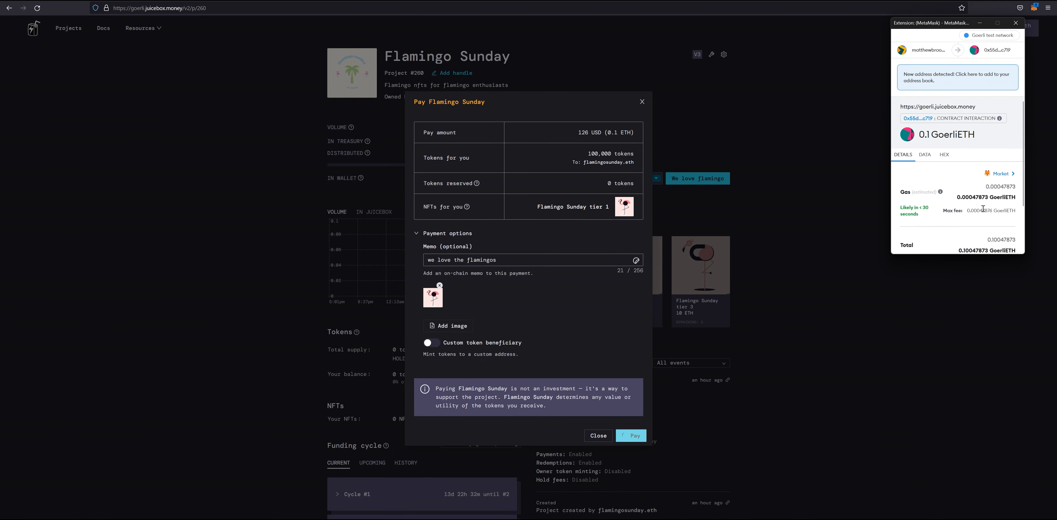
scroll(982, 208, "down", 2)
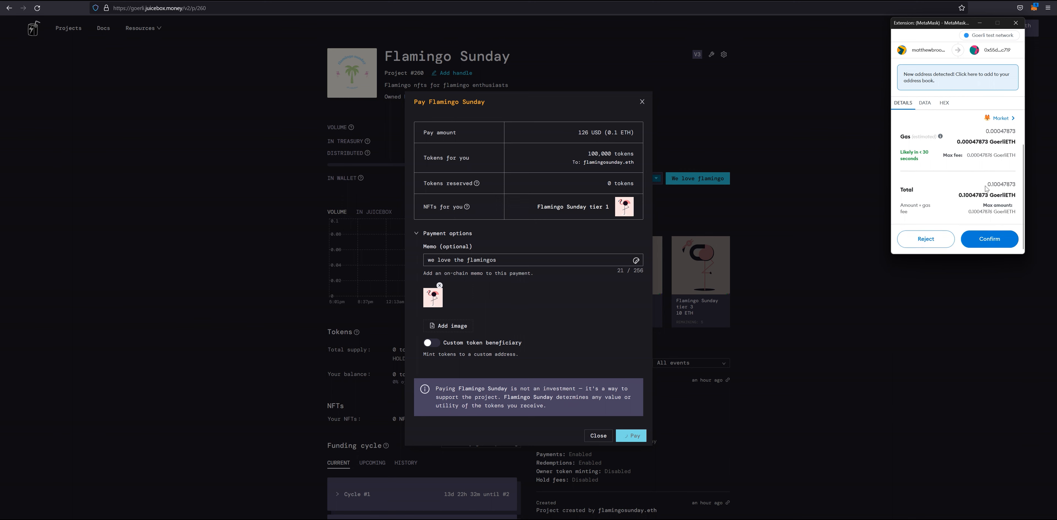
left_click(990, 239)
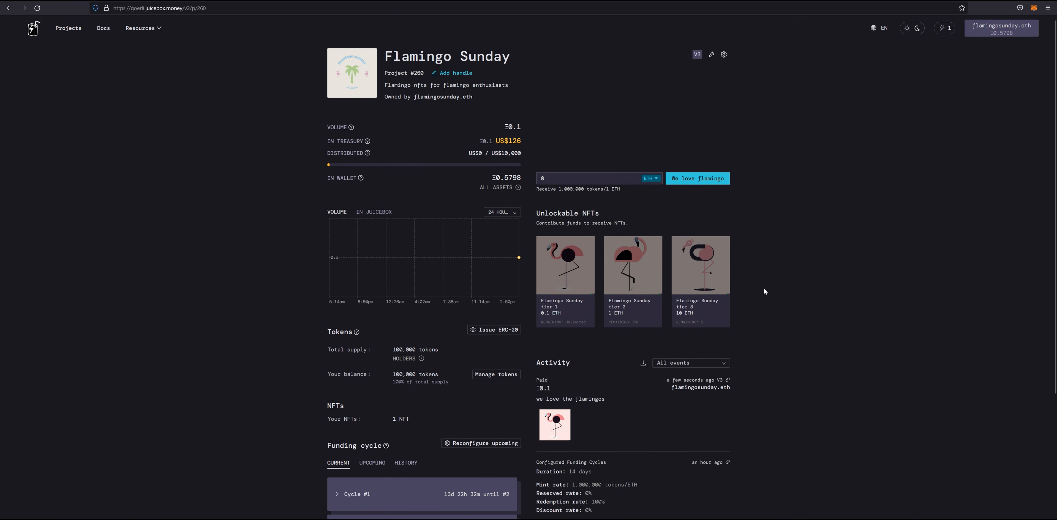
- Preview the minted flamingo NFT from the Activity feed full size, then close it
left_click(555, 424)
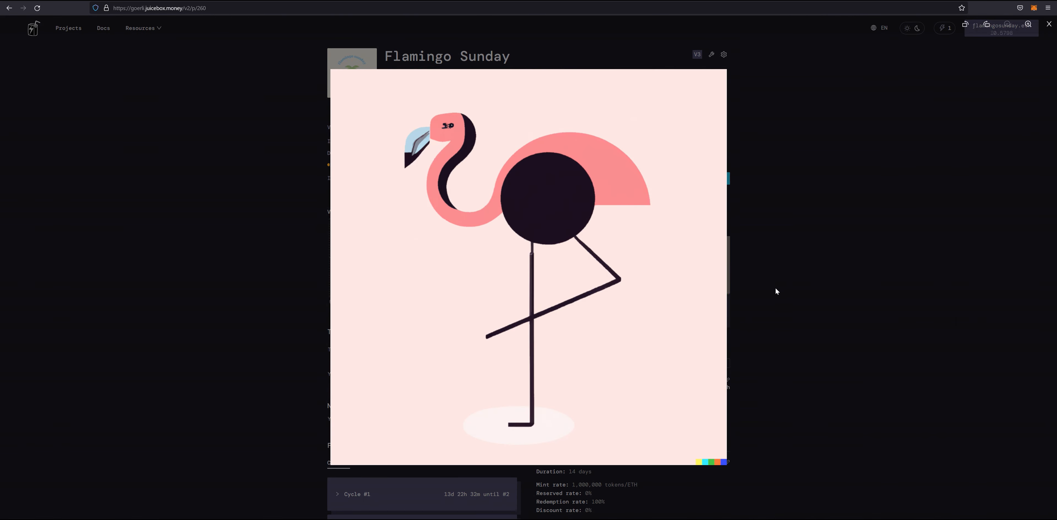
left_click(787, 285)
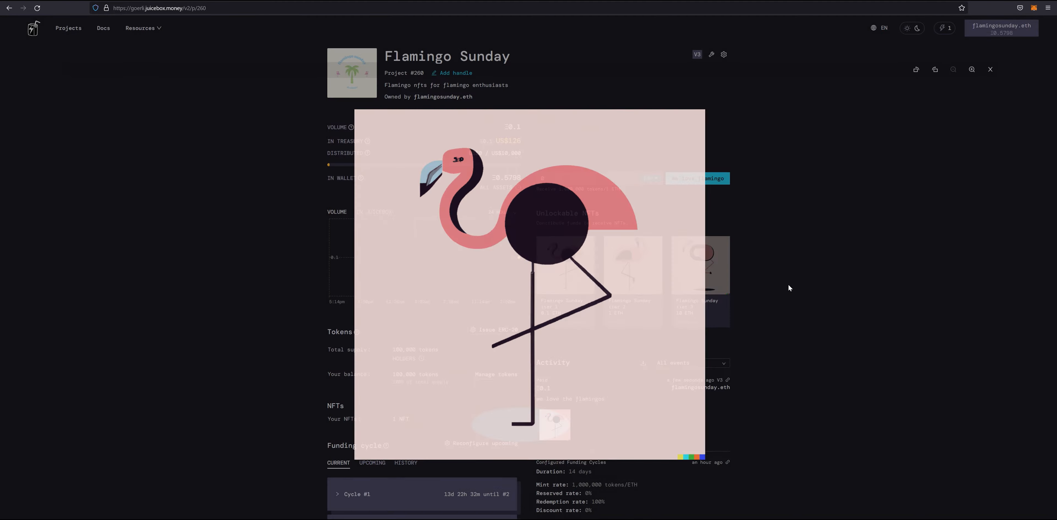